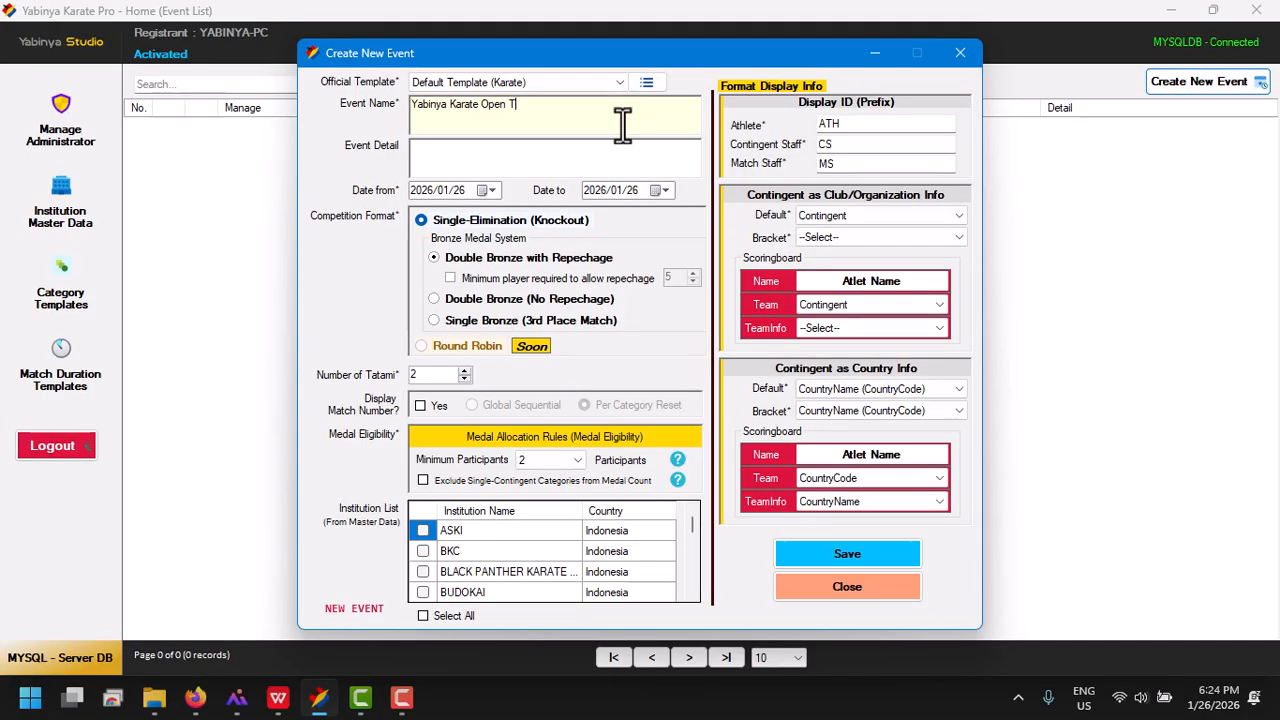
Complete the event name as "Yabinya Karate Open Tournament" and enter "Detail Yabinya Open Tournament" as the event detail
type("ournament")
left_click(615, 166)
type("Detail Yabinya Open ")
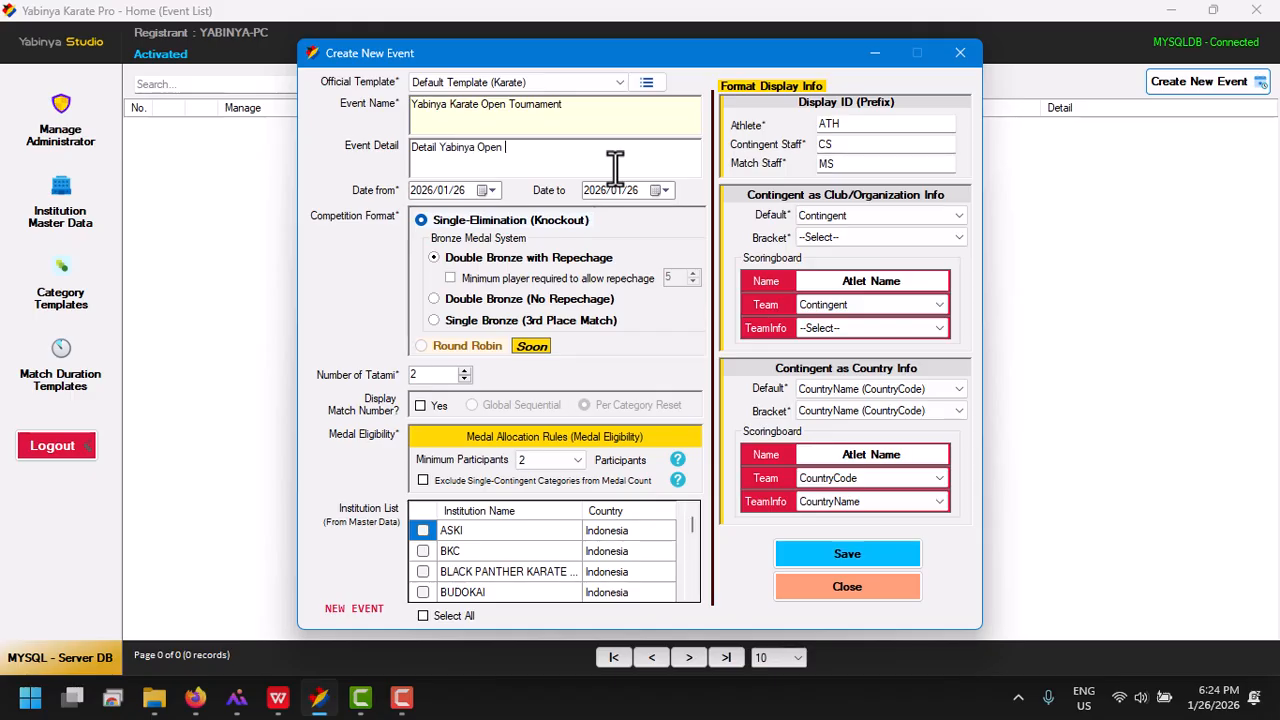
type("Tournament")
Choose the Double Bronze (No Repechage) medal system and enable match number display with Per Category Reset
left_click(466, 301)
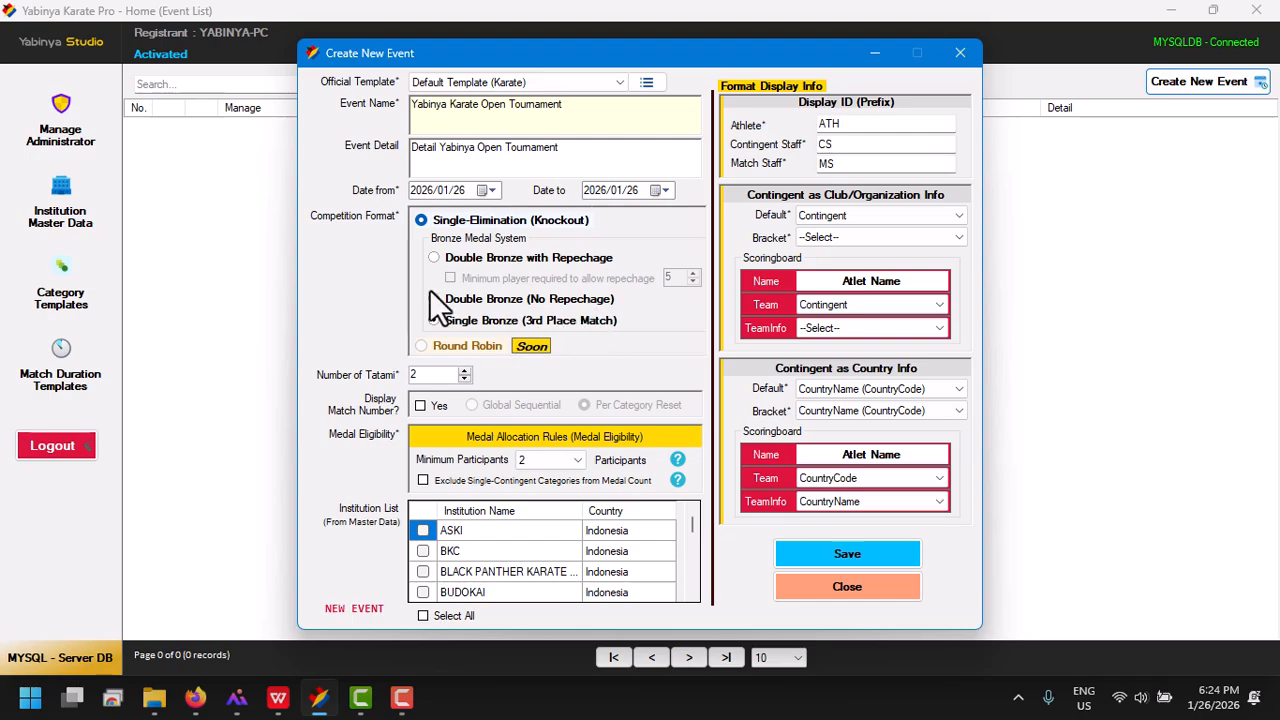
left_click(436, 320)
left_click_drag(422, 381, 408, 383)
left_click(420, 406)
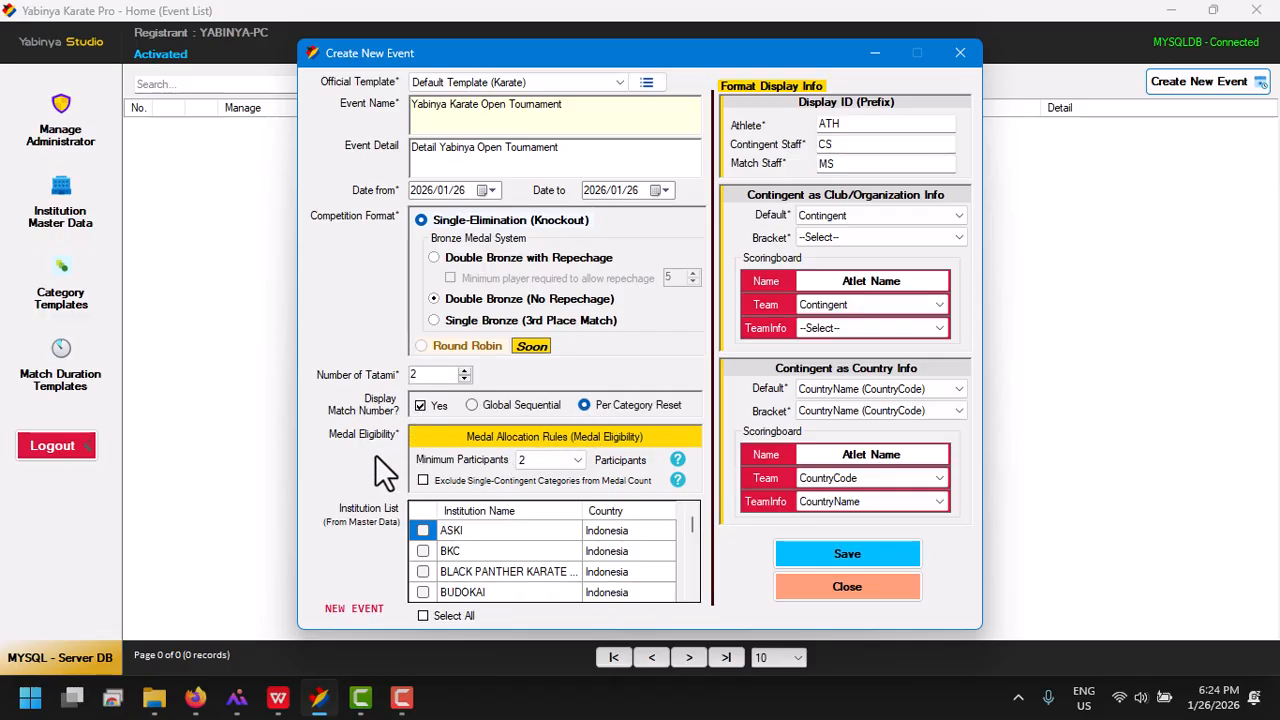
Include all institutions from the master data in the new event
left_click(565, 466)
mouse_move(693, 527)
left_mouse_down()
mouse_move(691, 555)
mouse_move(696, 514)
left_mouse_up()
left_click(440, 618)
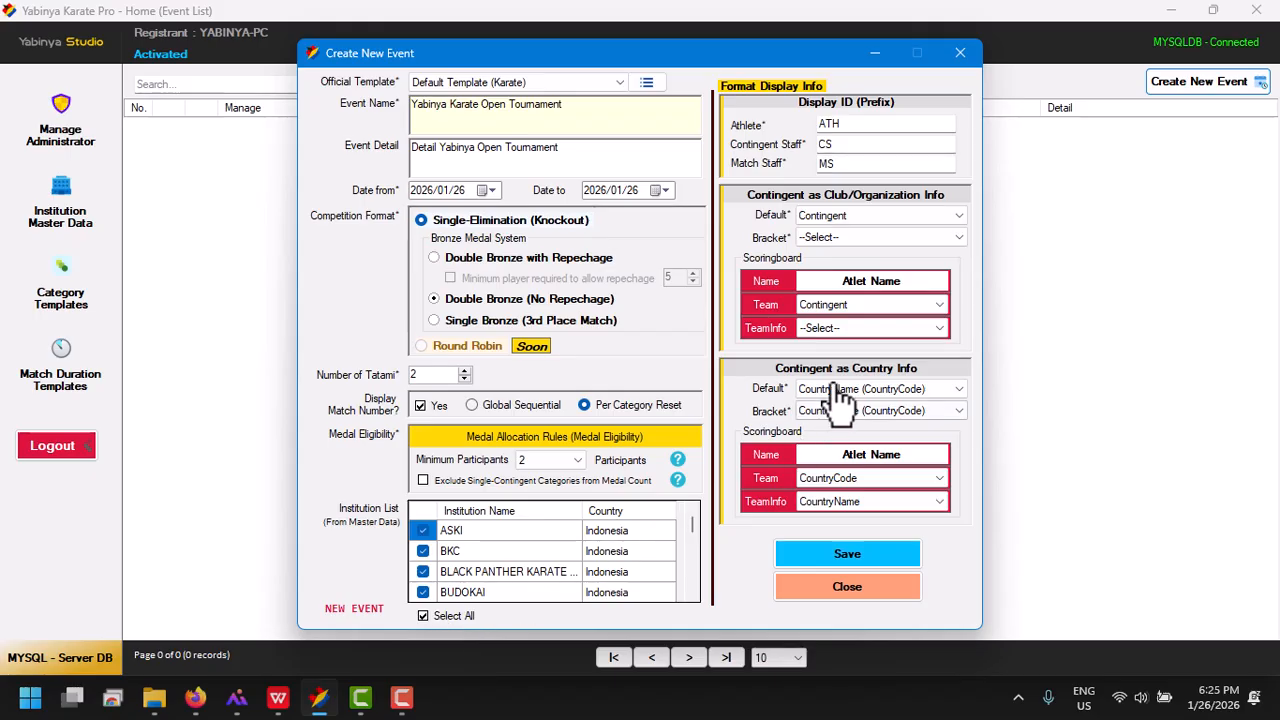
For contingents as club/organization, set the bracket format to Contingent (Institution) and the scoreboard TeamInfo to Institution
left_click(875, 238)
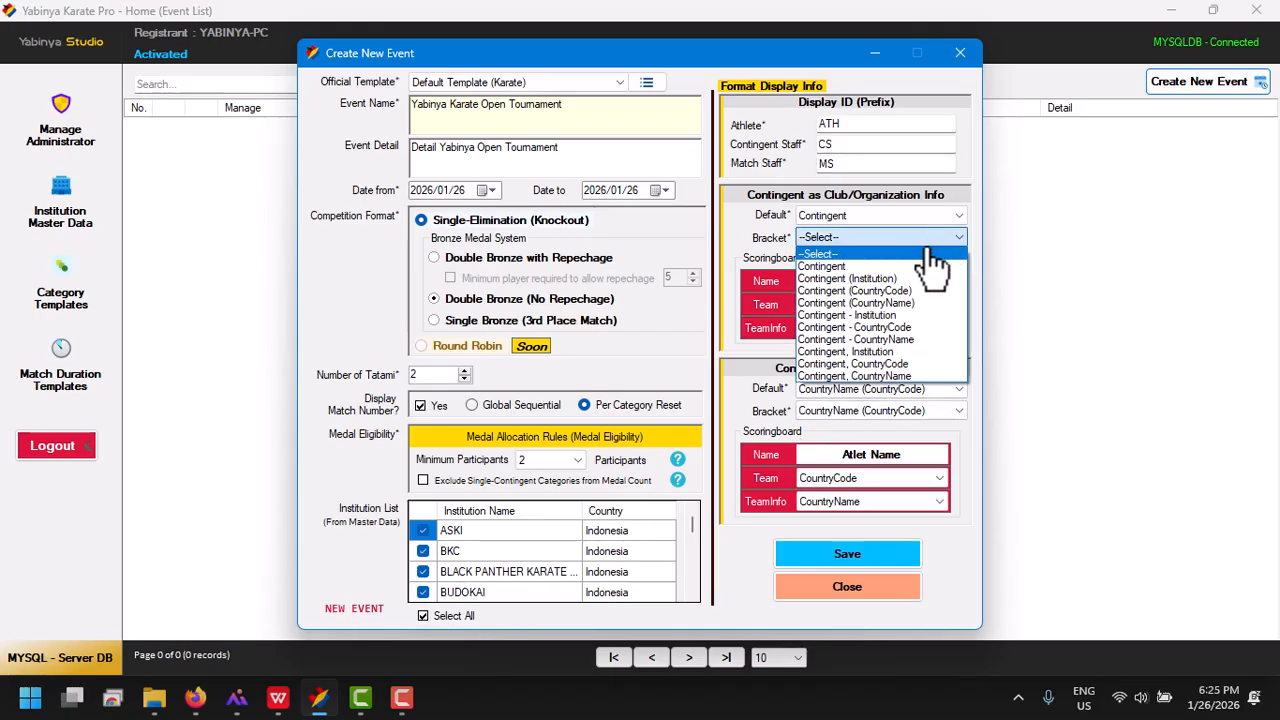
left_click(876, 280)
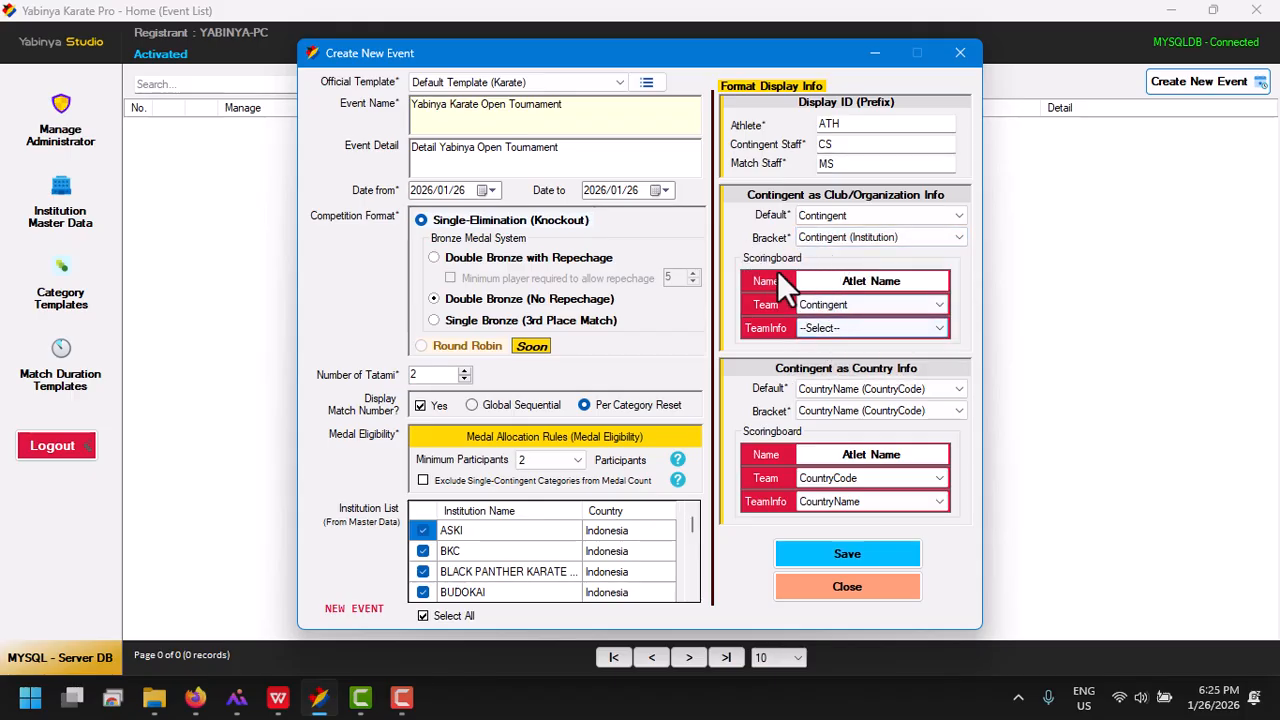
left_click(818, 330)
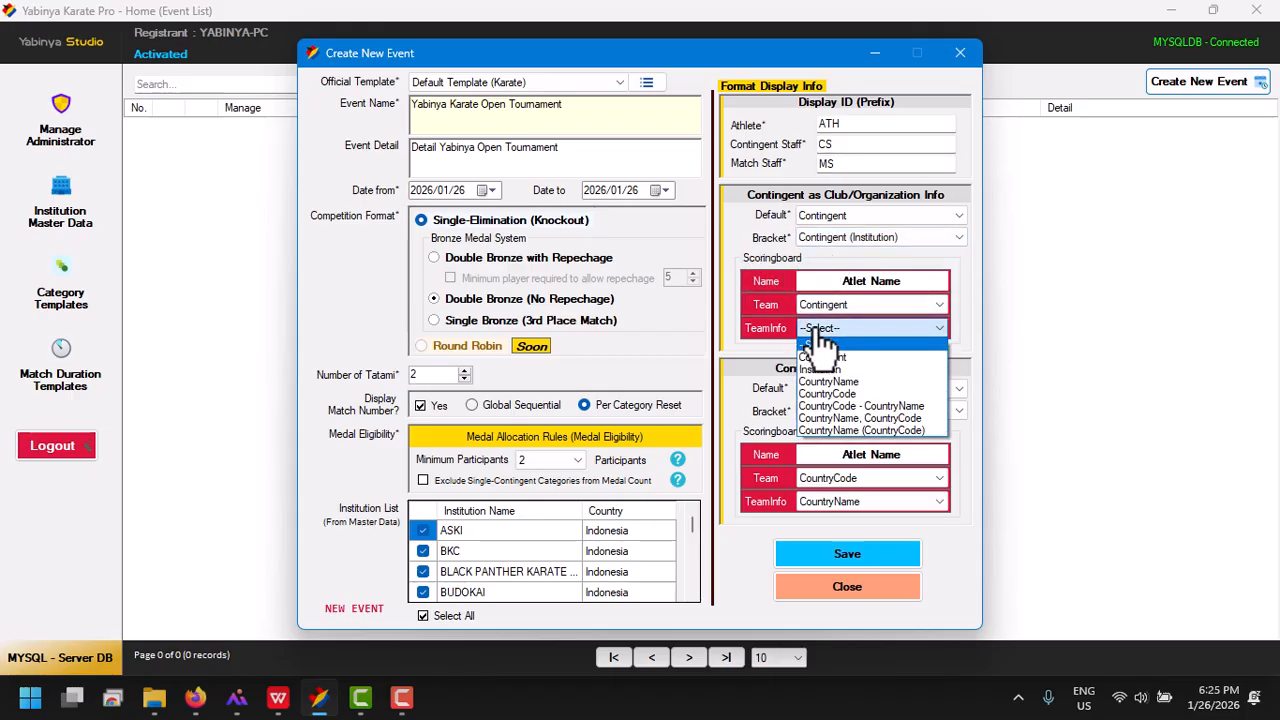
left_click(840, 370)
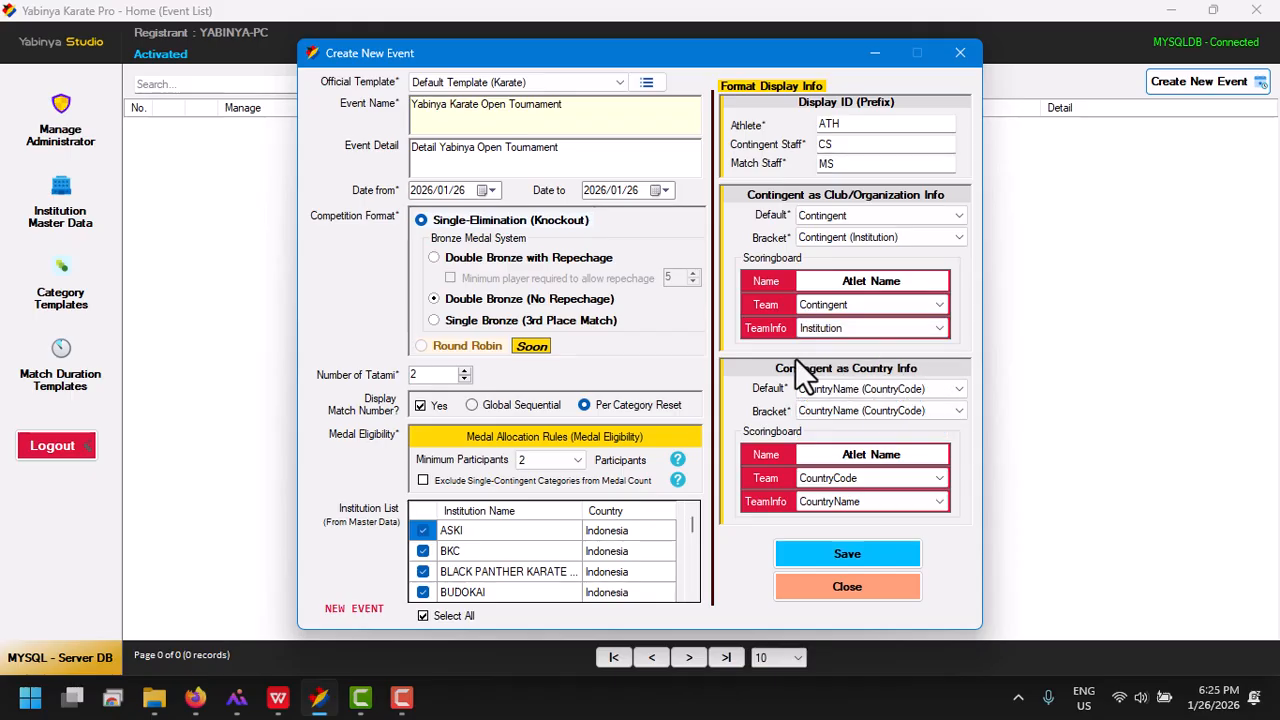
Switch to the image viewer and compare the scoreboard samples showing the country code and the institution
mouse_move(237, 697)
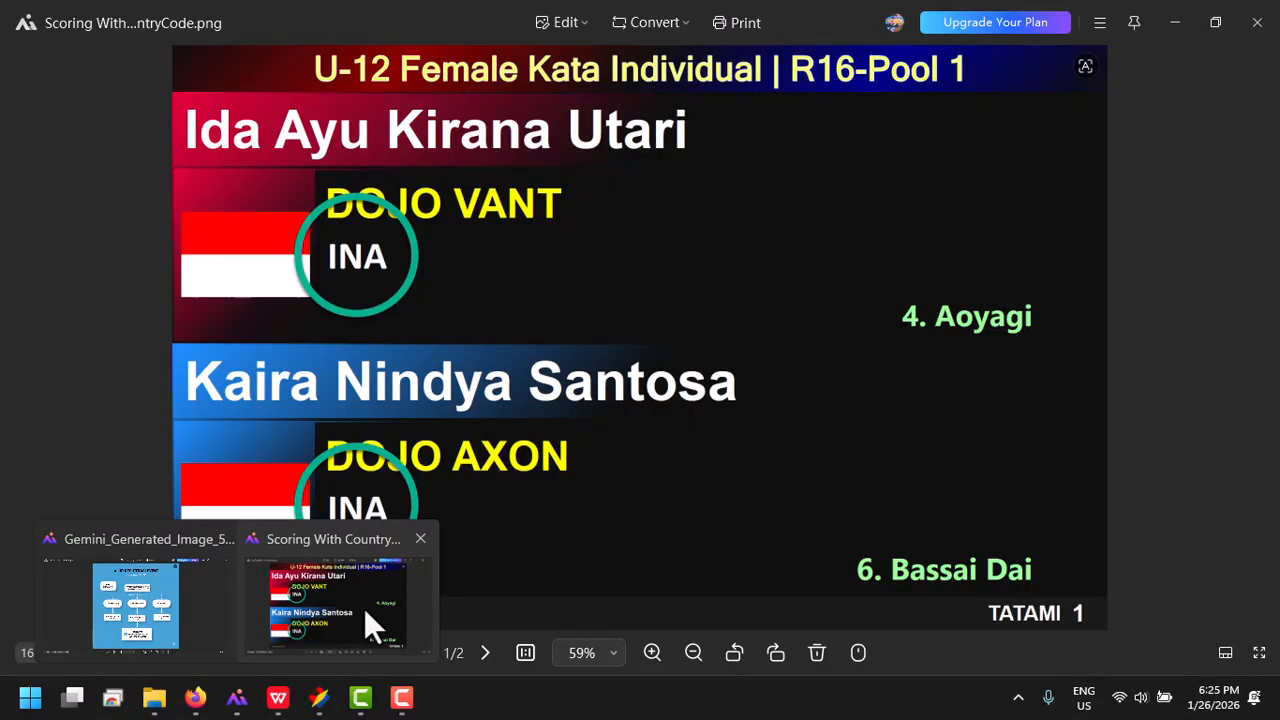
left_click(364, 608)
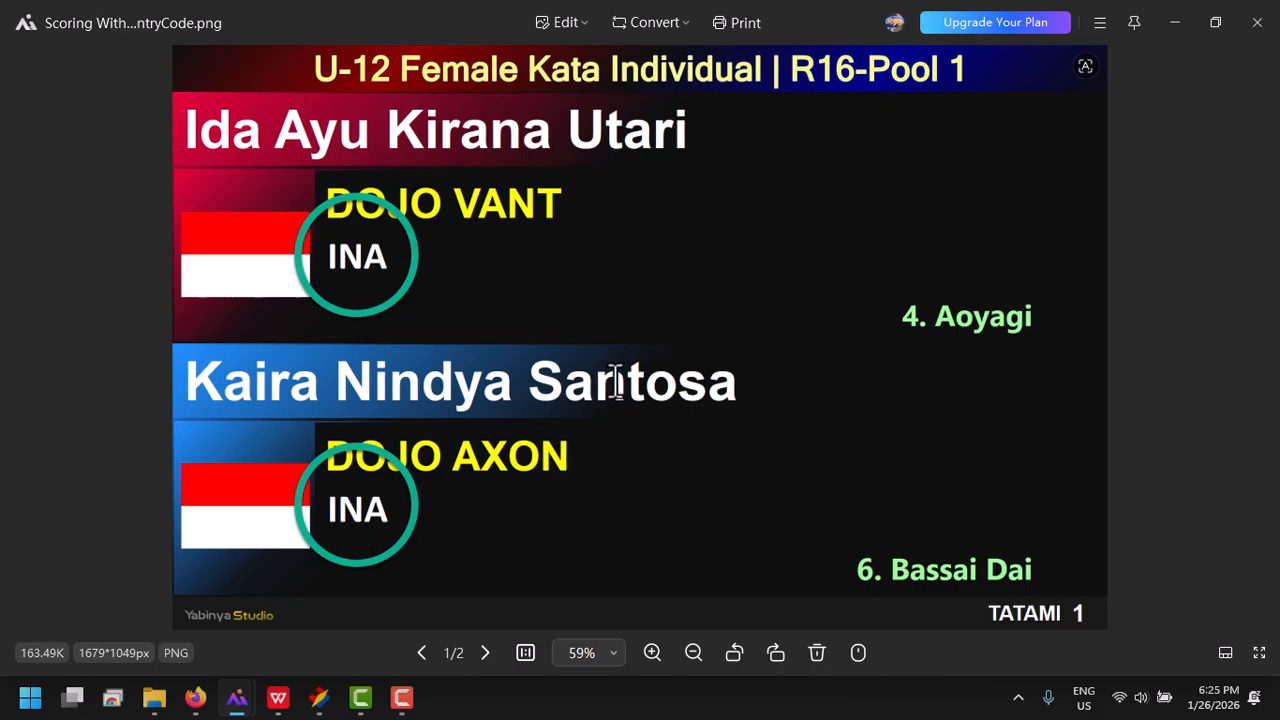
key("Right")
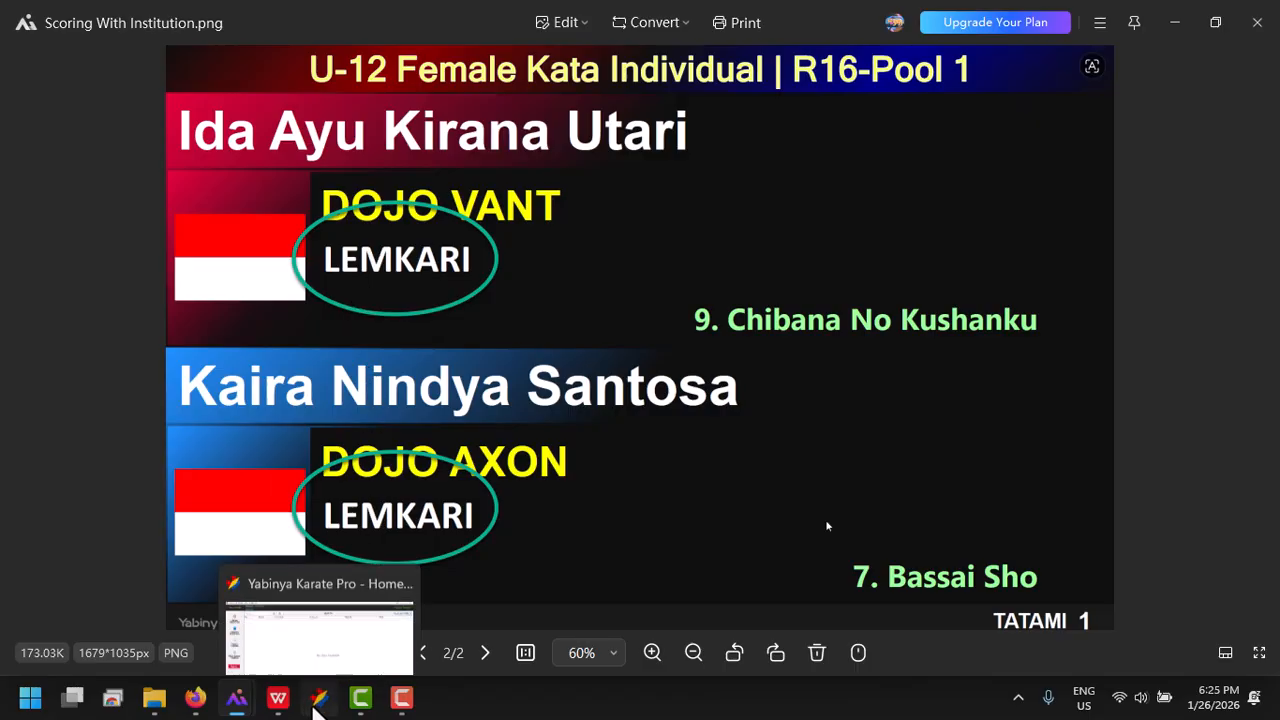
left_click(318, 697)
Set the club/organization scoreboard TeamInfo to CountryCode and check the matching scoreboard sample in the image viewer
left_click(915, 330)
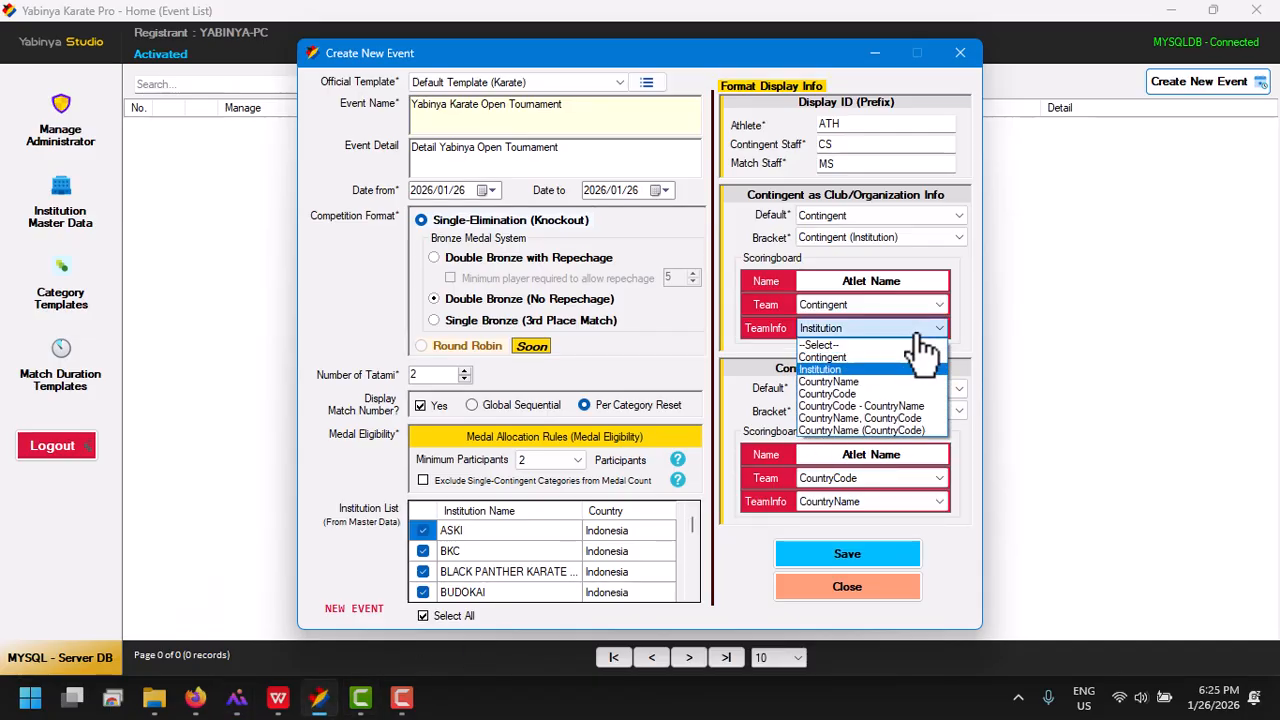
left_click(916, 334)
left_click(914, 334)
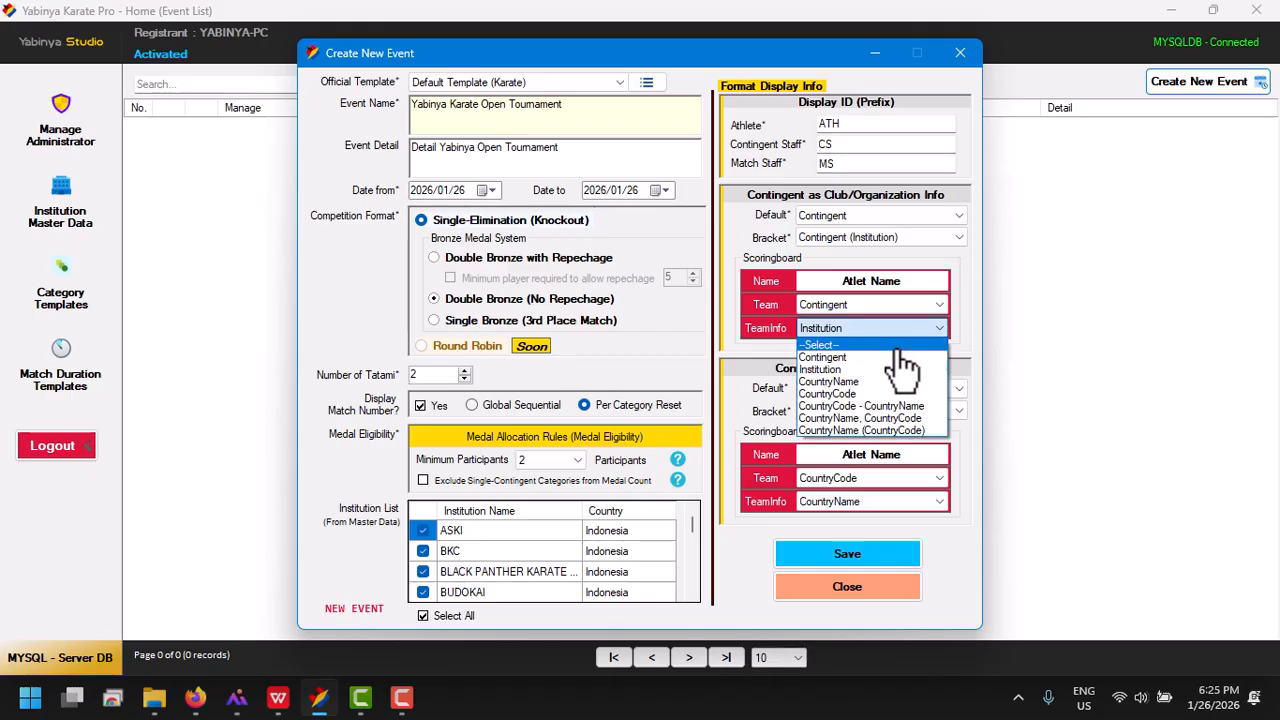
left_click(834, 395)
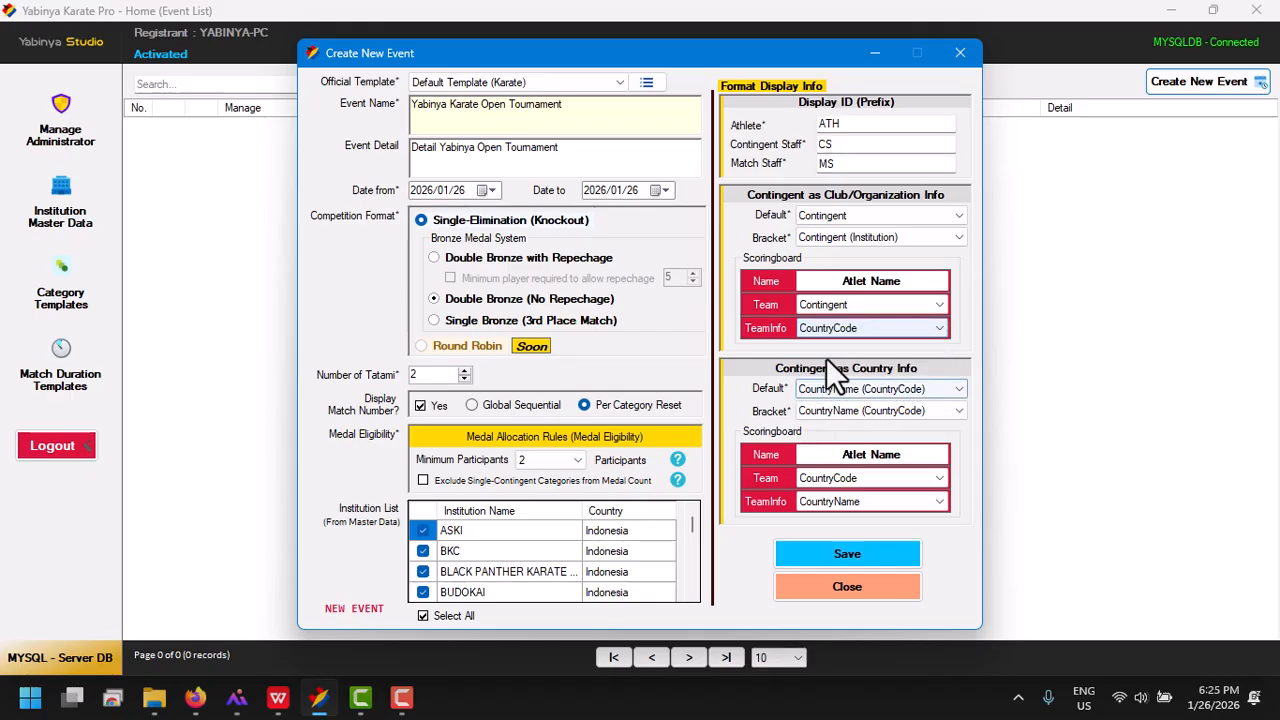
key("alt+Tab")
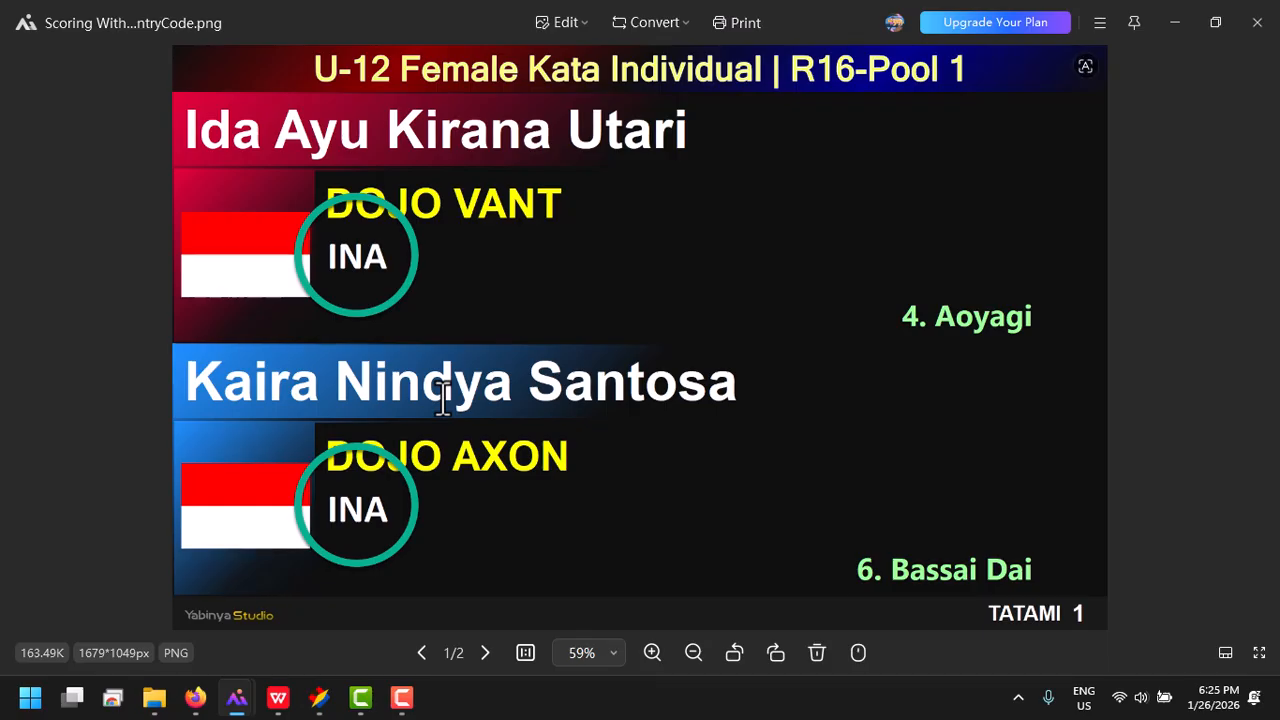
key("alt+Tab")
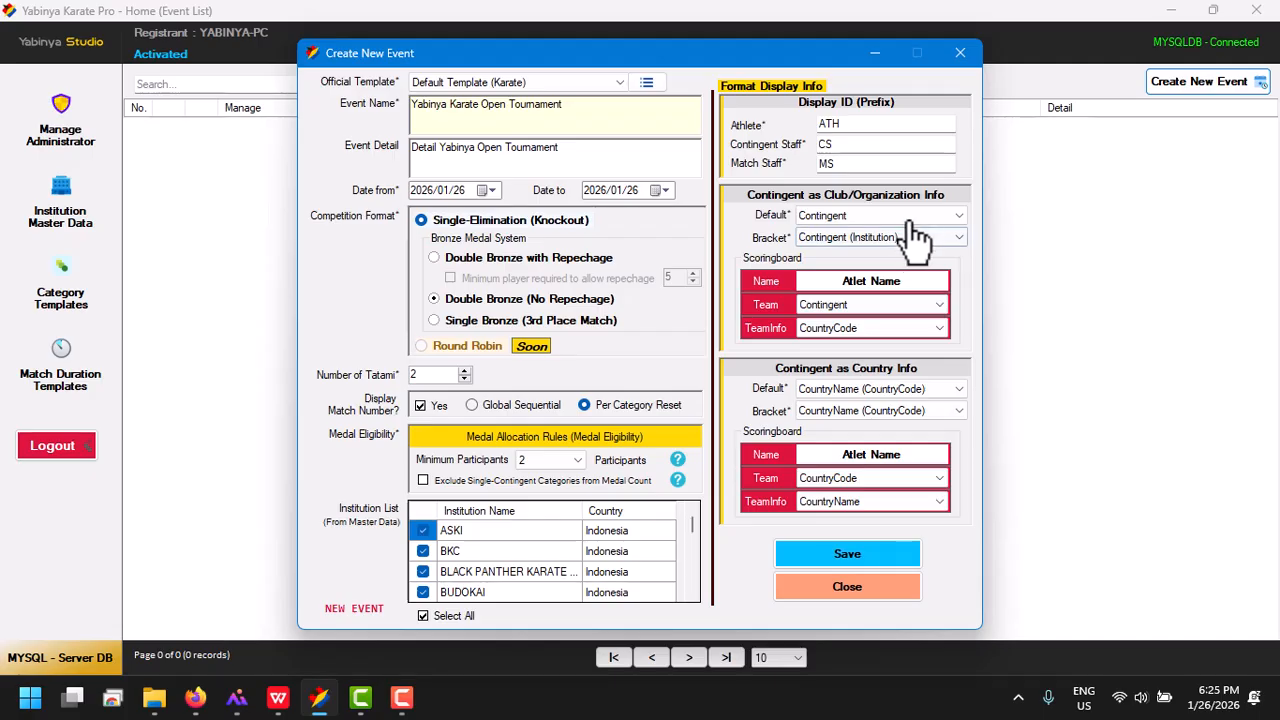
Reselect Contingent (Institution) as the club/organization bracket format and view the sample bracket PDF with institutions in WPS Office
left_click(838, 248)
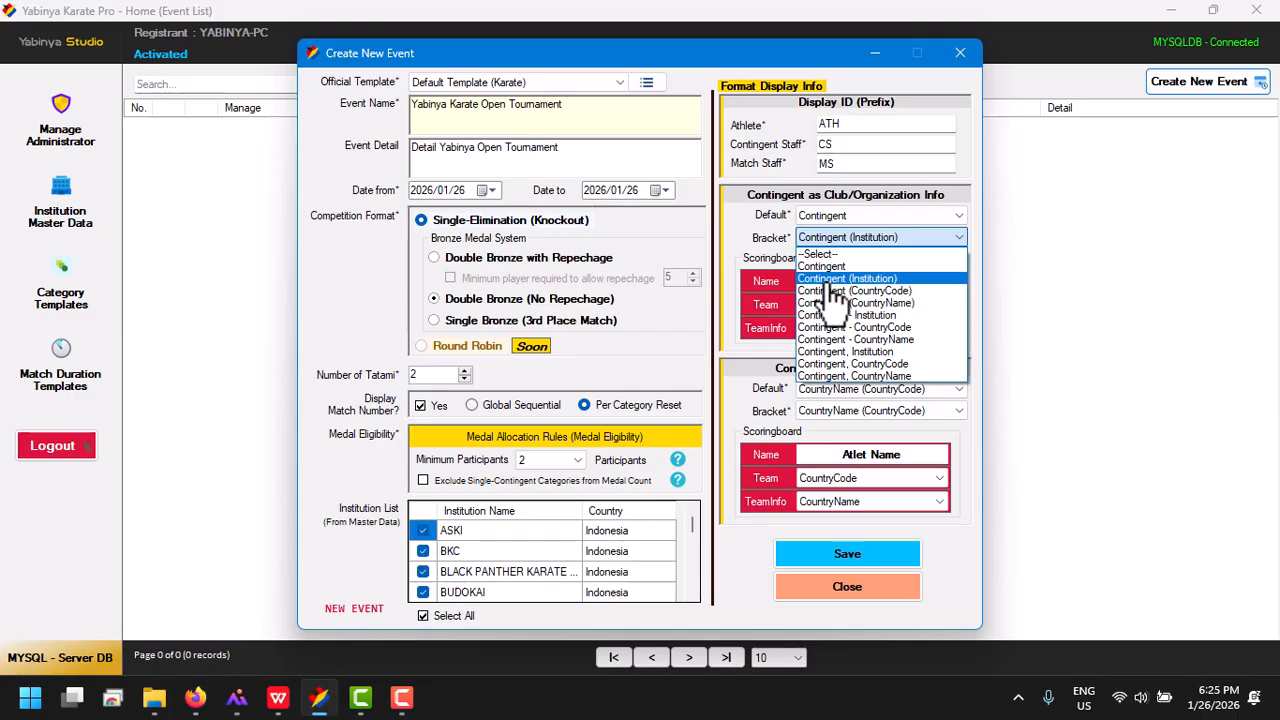
left_click(828, 281)
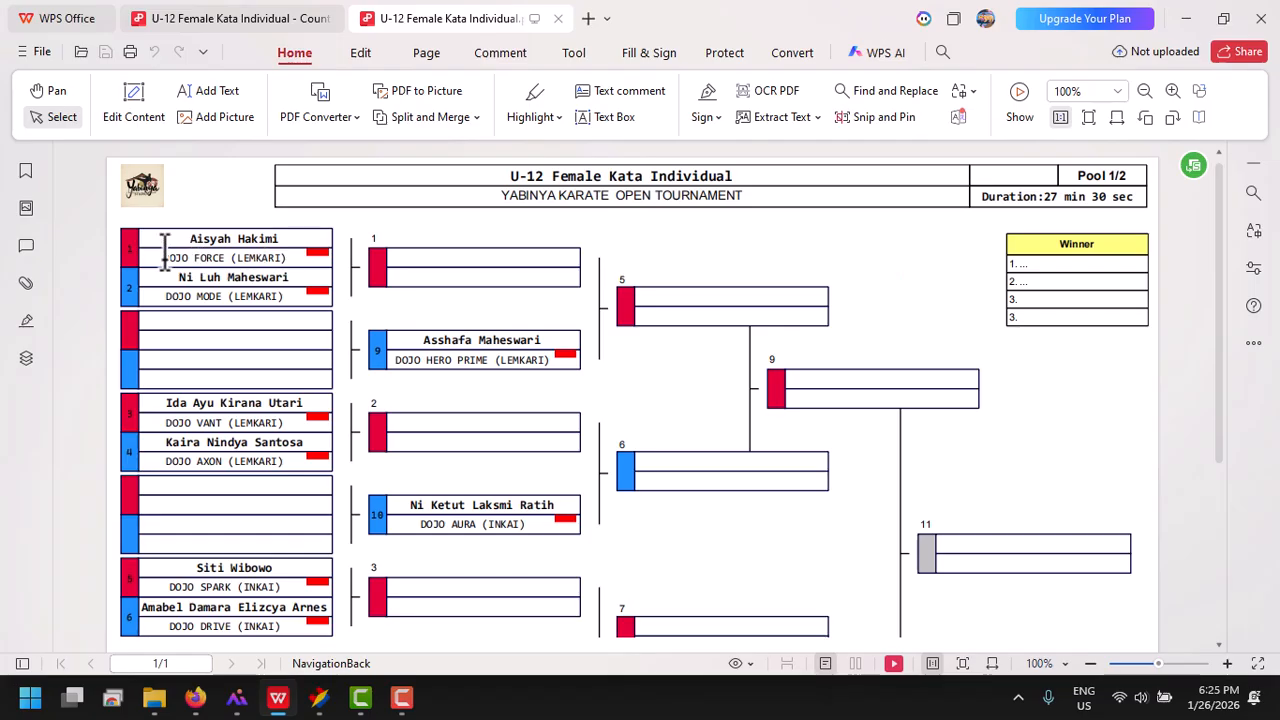
left_click_drag(163, 258, 277, 248)
left_click(277, 248)
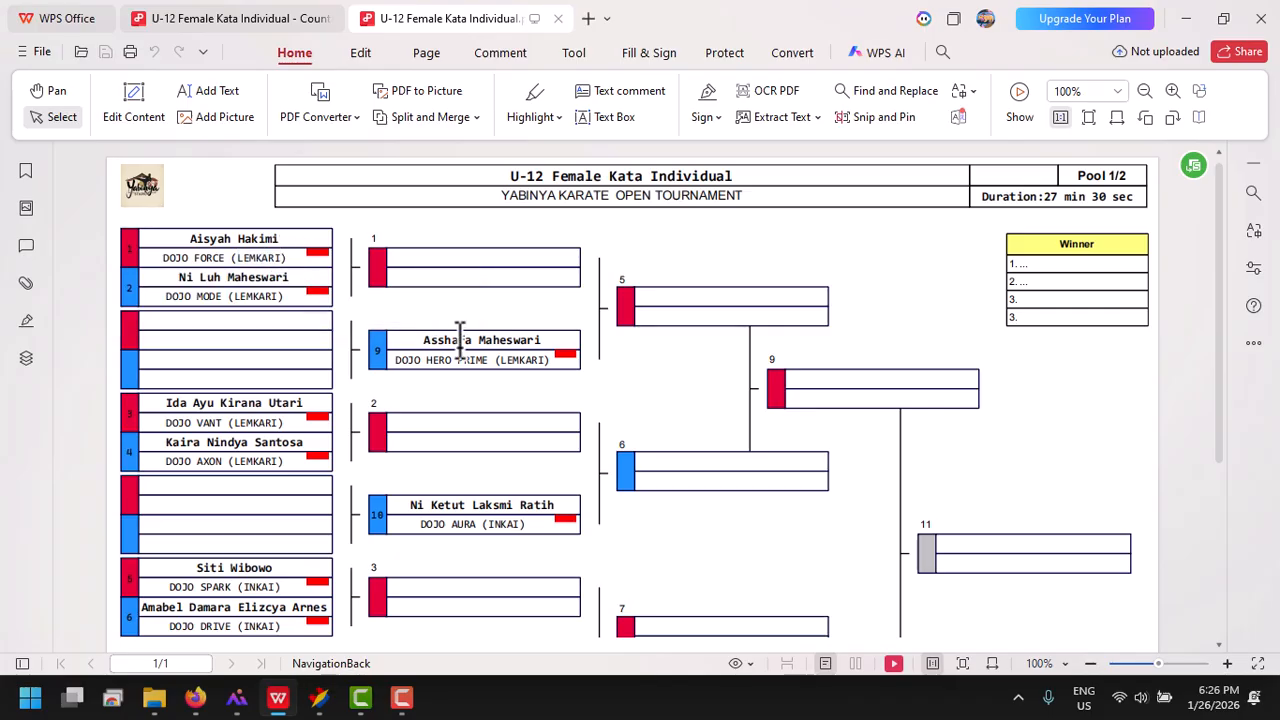
left_click(319, 700)
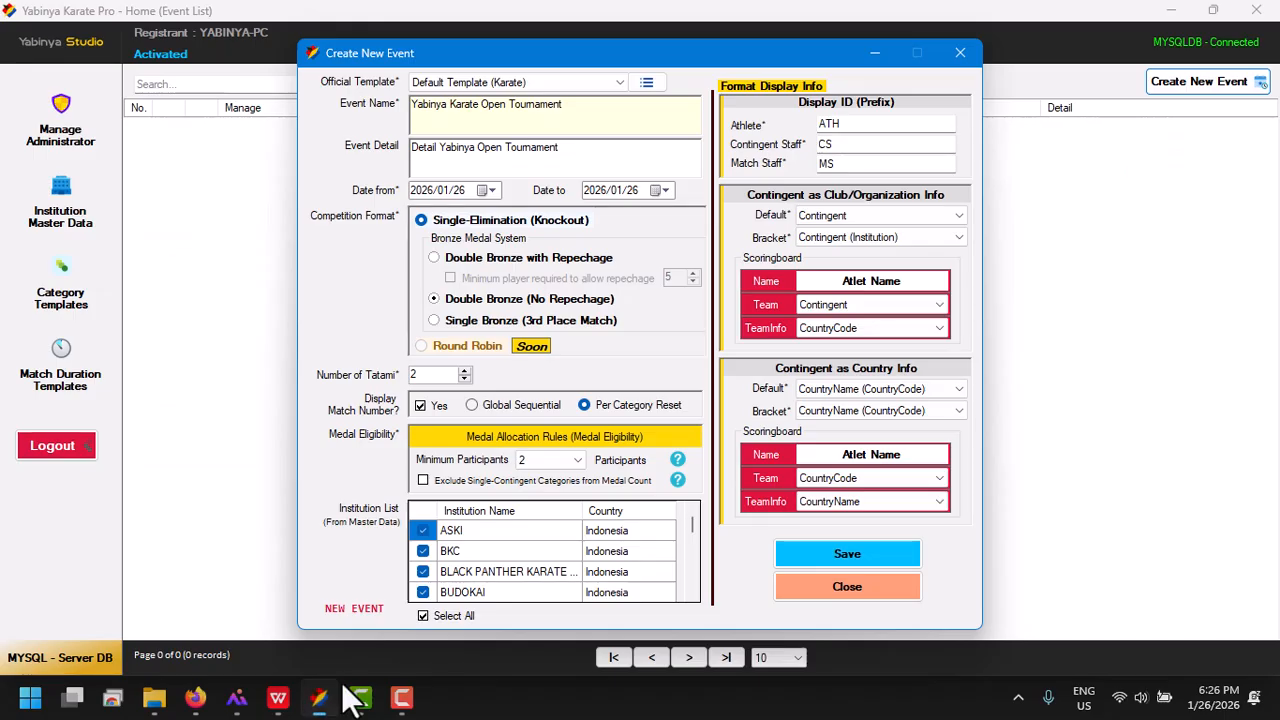
Try Contingent (CountryCode) as the club/organization bracket format and view the sample bracket PDF with country codes in WPS Office
left_click(900, 238)
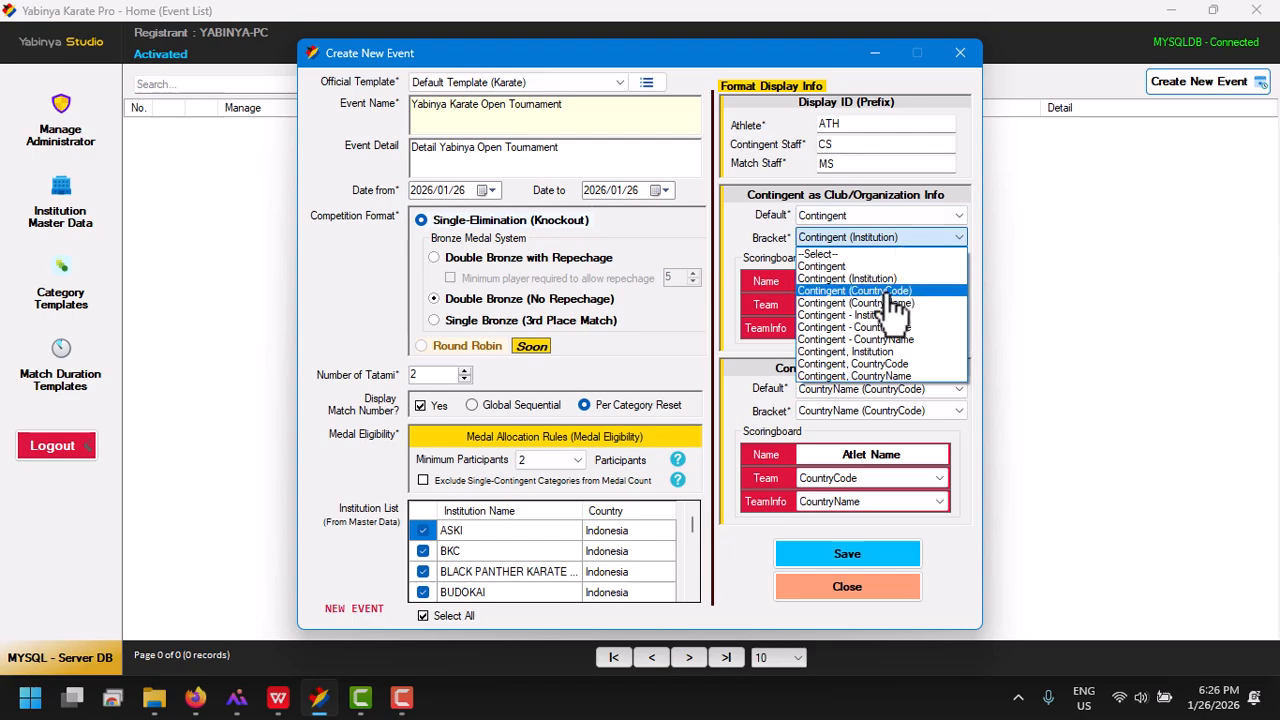
left_click(880, 290)
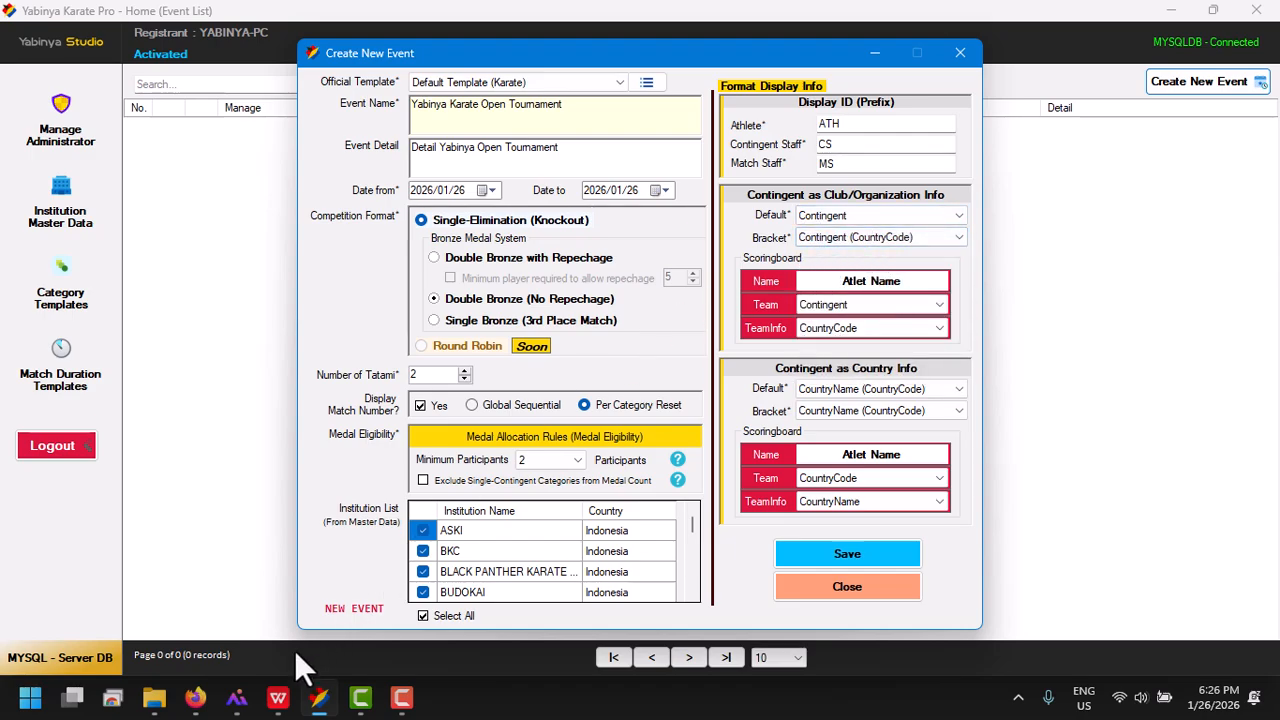
left_click(277, 698)
left_click(268, 28)
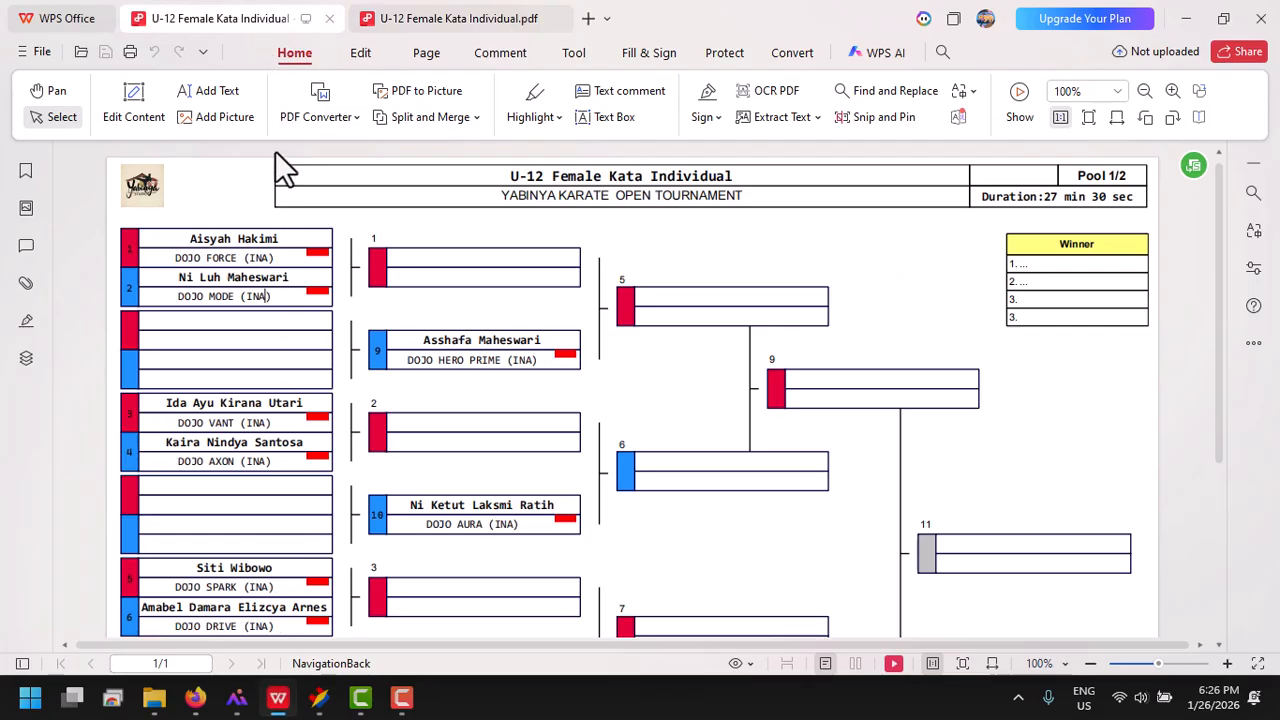
left_click_drag(177, 296, 270, 298)
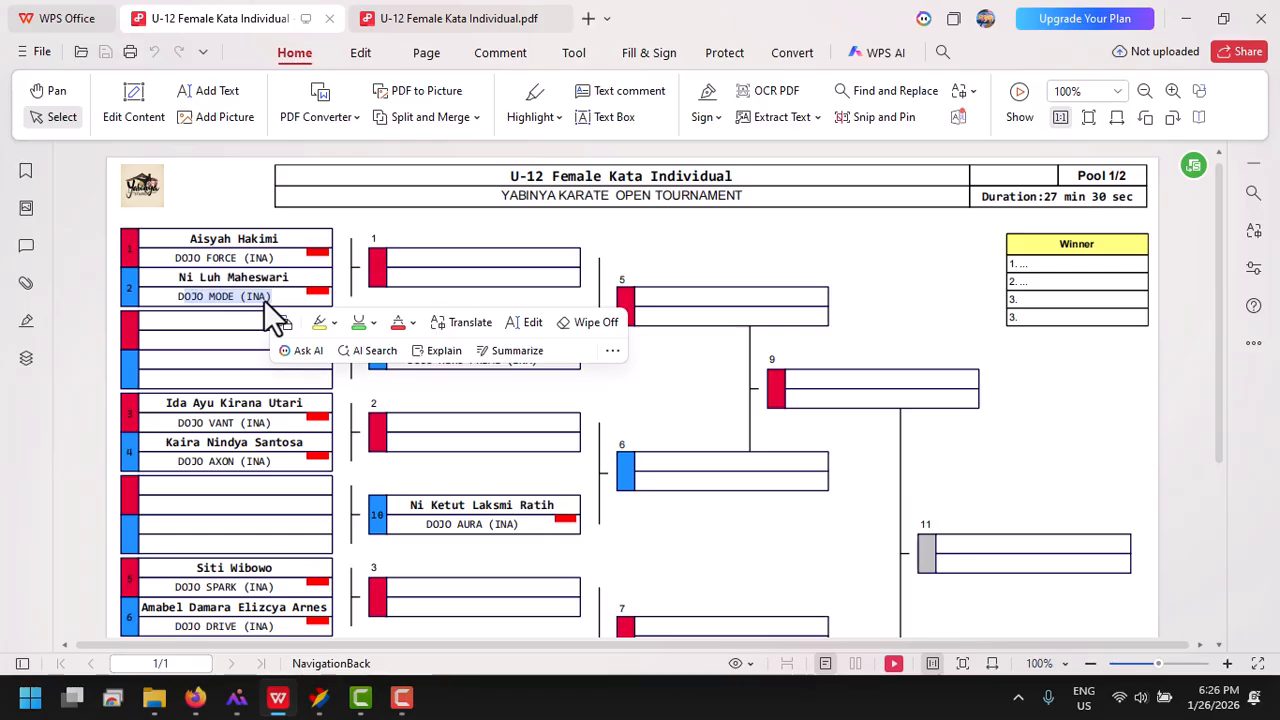
left_click(1185, 18)
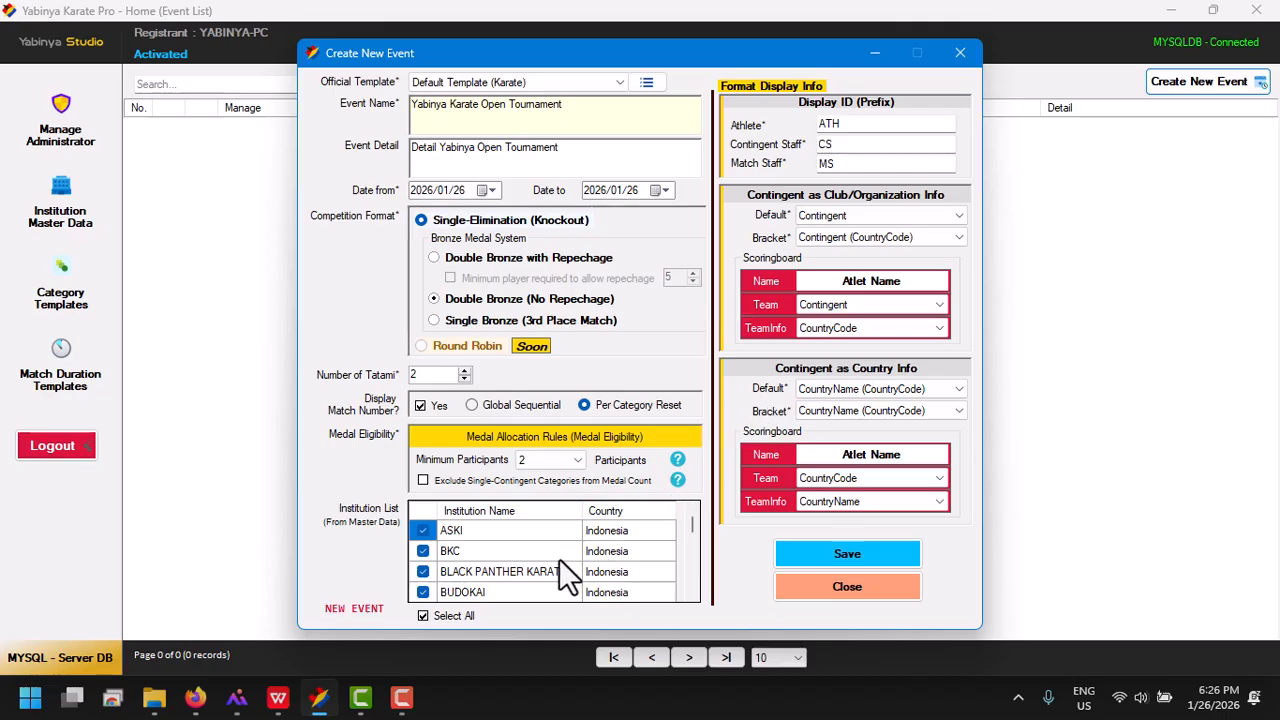
Set the club/organization bracket format to Contingent (Institution), keep CountryCode as the scoreboard TeamInfo, and save the new event
left_click(912, 240)
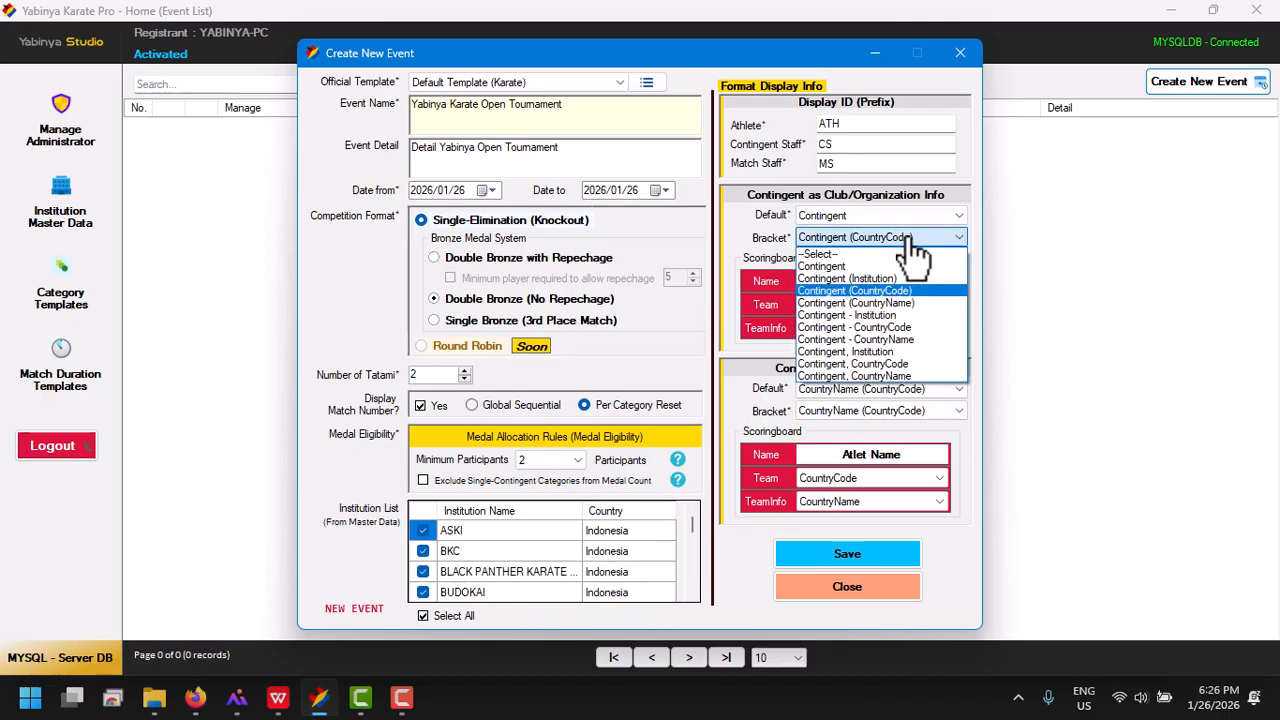
left_click(850, 279)
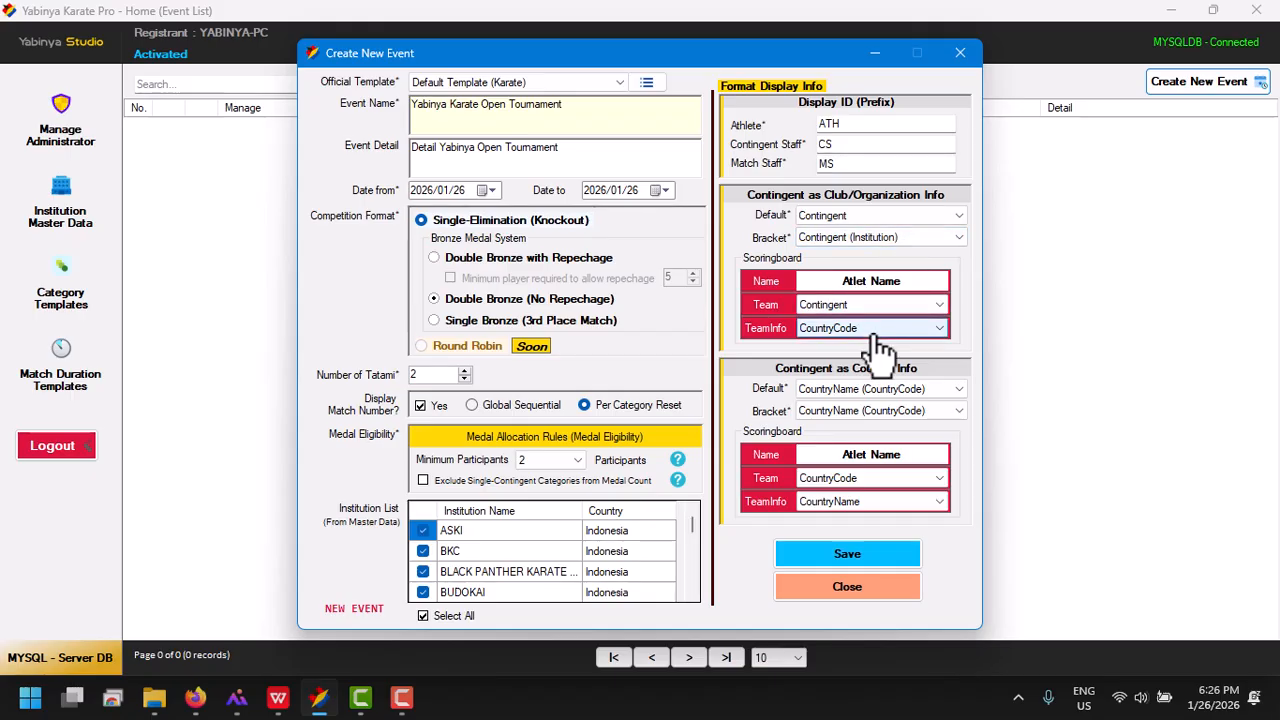
left_click(870, 328)
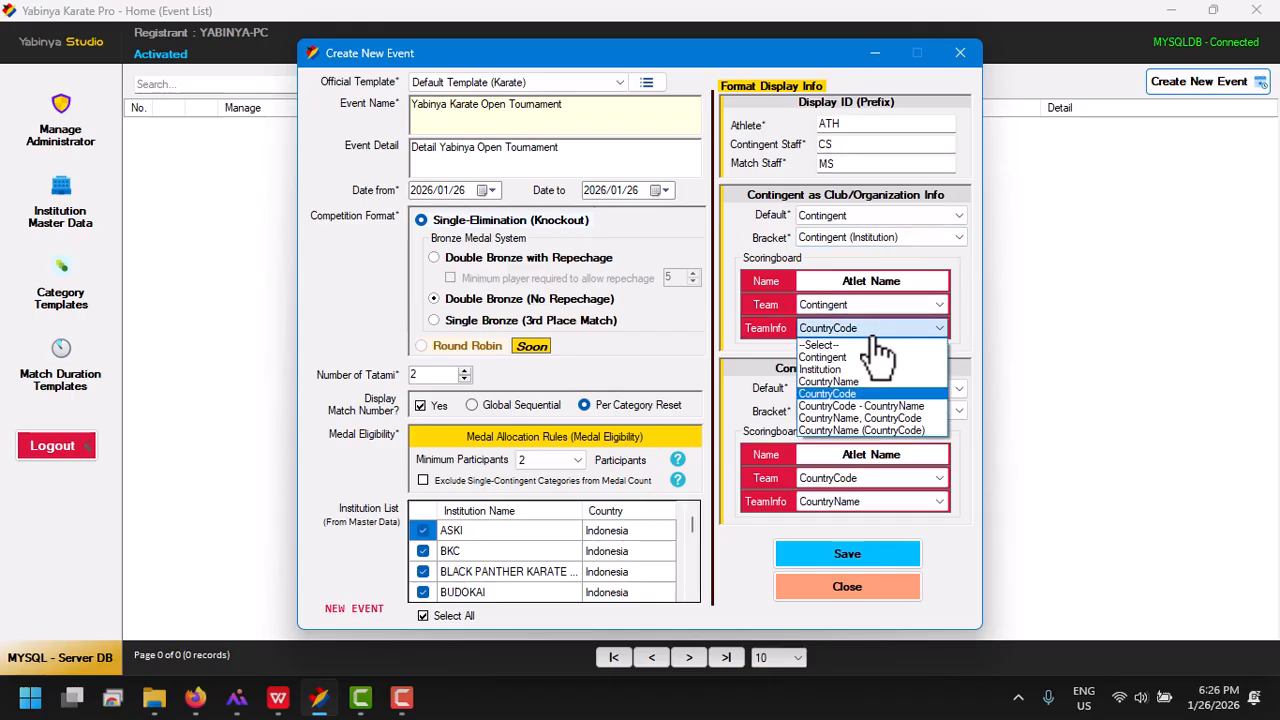
left_click(850, 395)
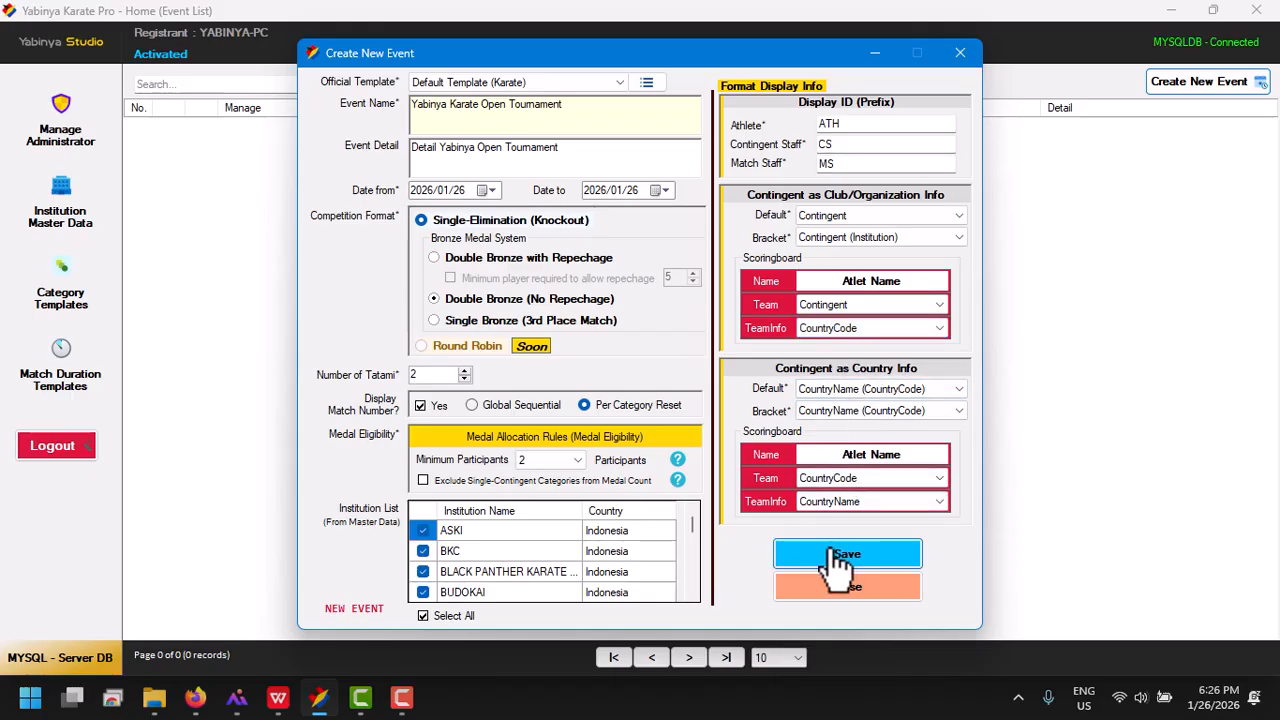
left_click(845, 555)
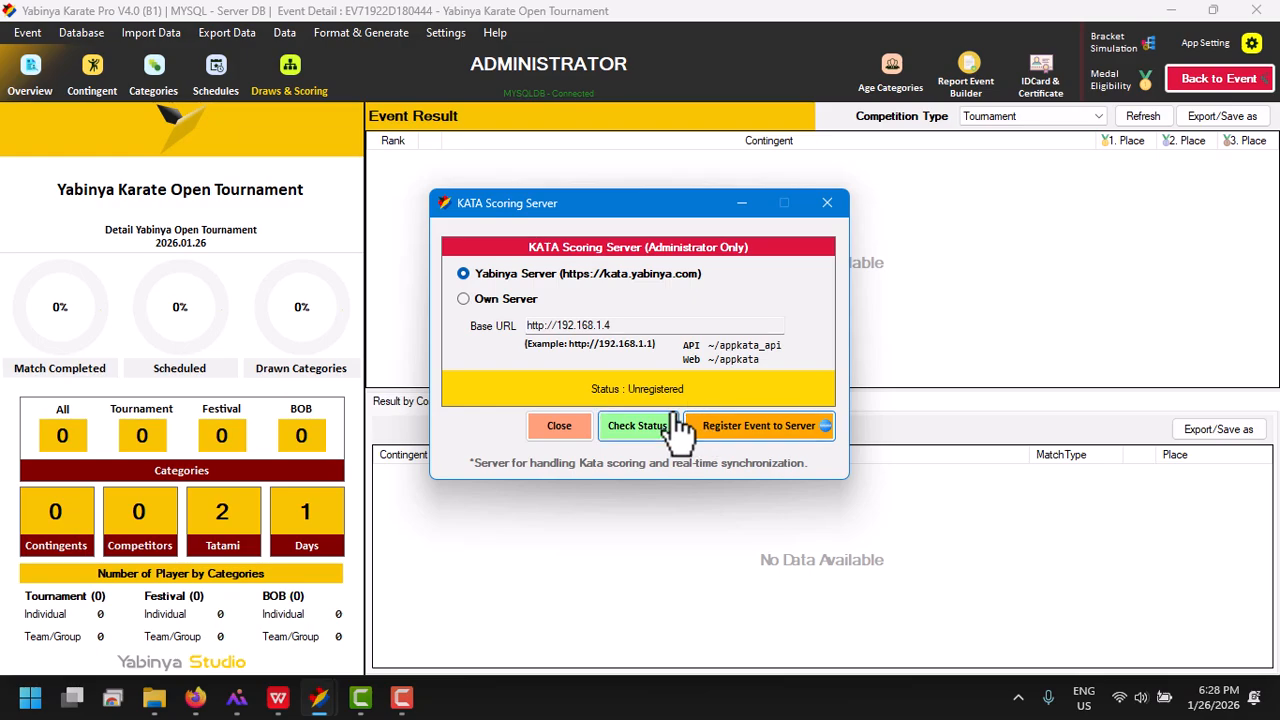
Register the event to the Yabinya Server for kata scoring and close the server settings
left_click(491, 299)
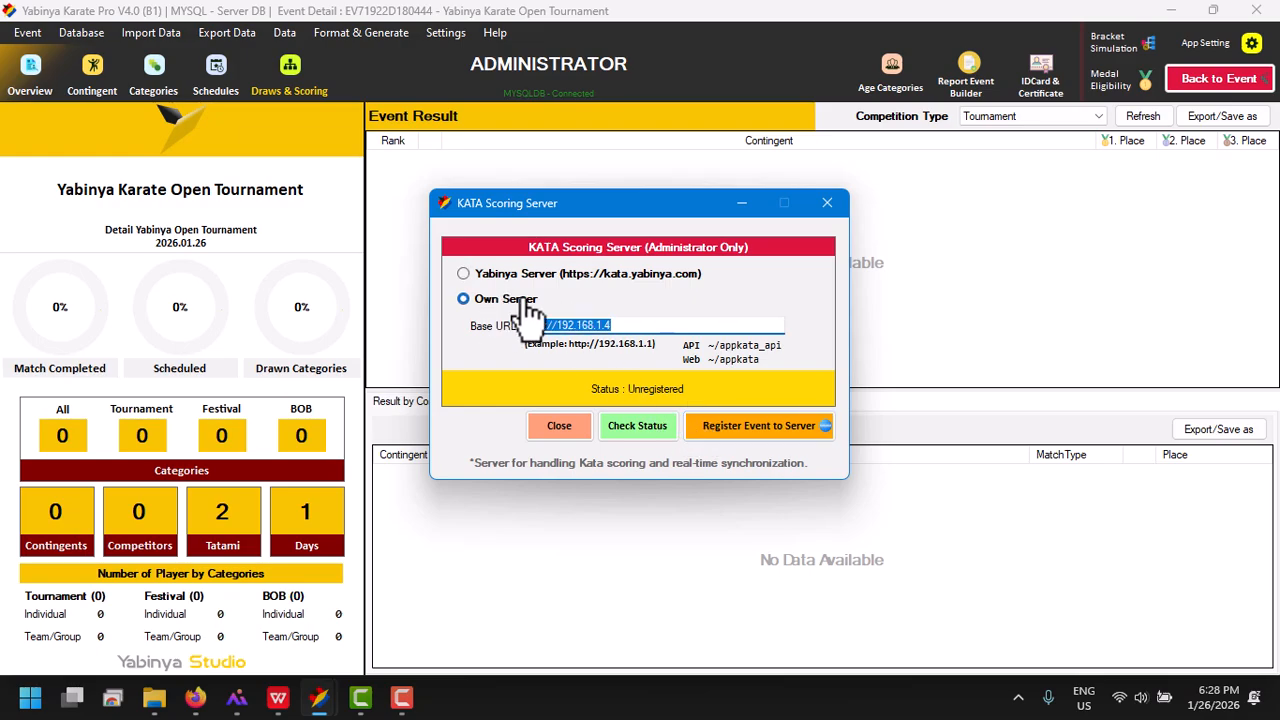
left_click(495, 275)
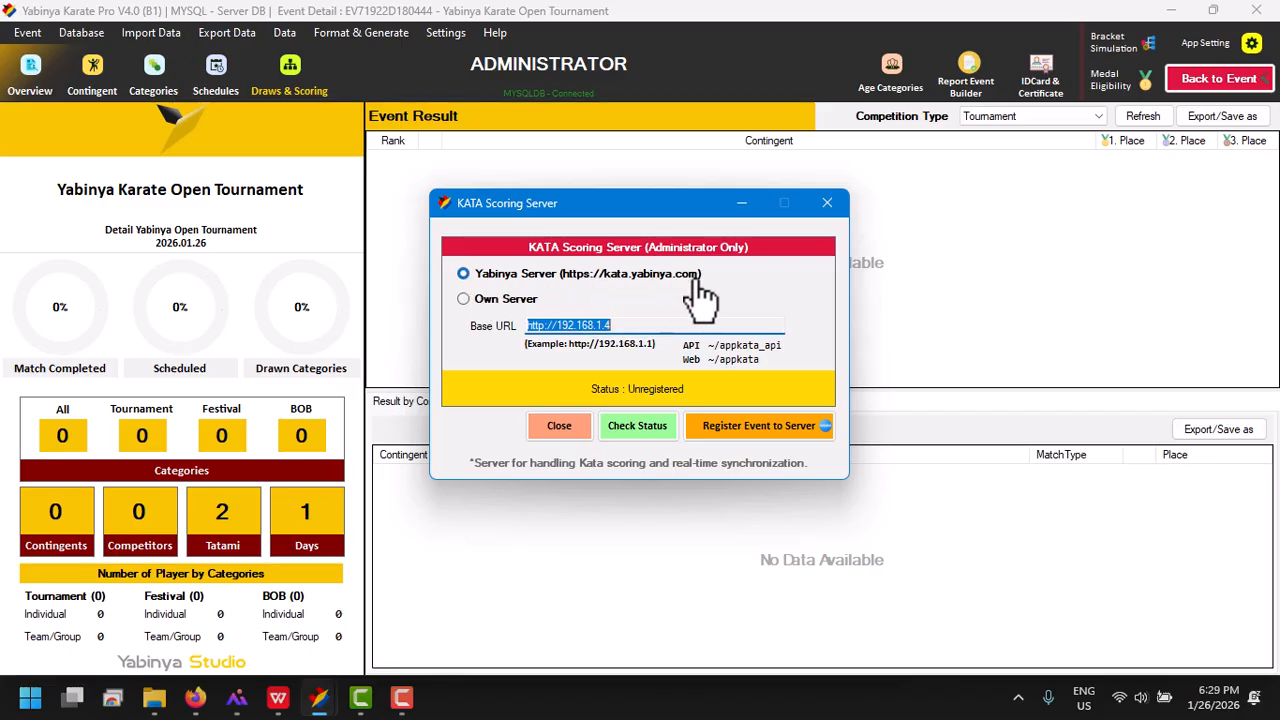
left_click(718, 424)
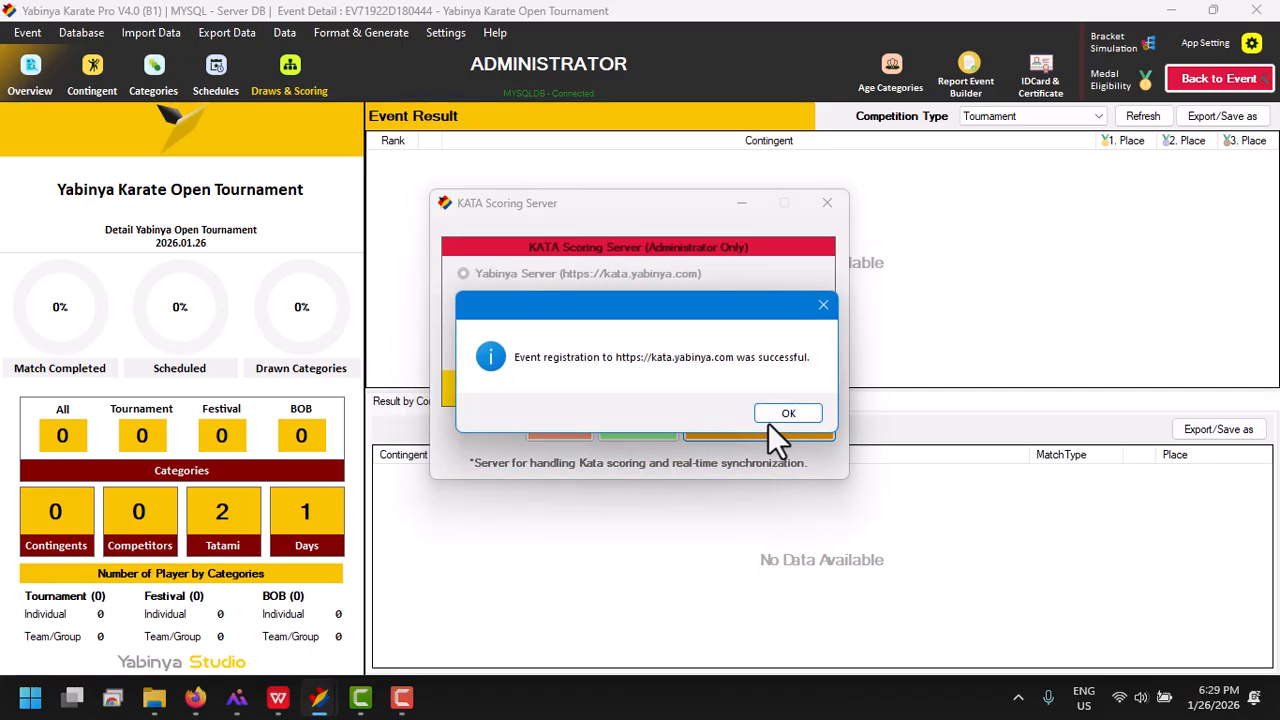
left_click(773, 415)
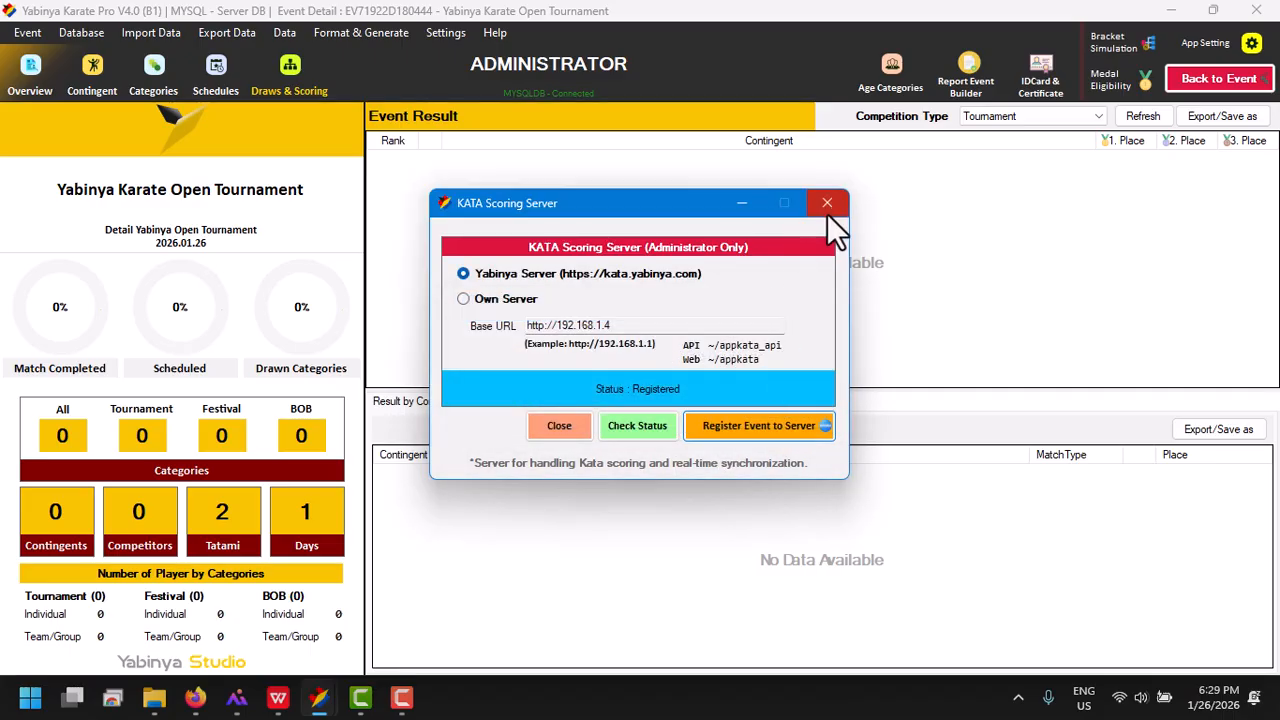
left_click(827, 204)
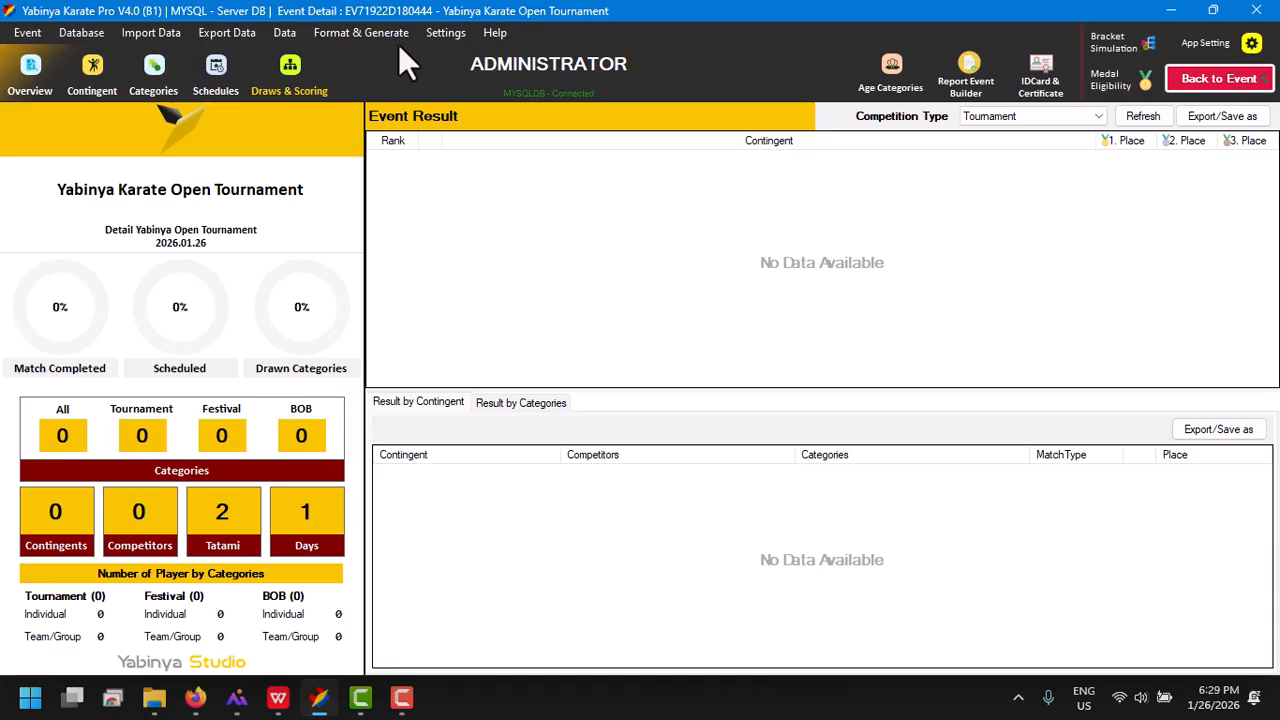
In the app settings, set the event logo to Image__3.png from the Logo folder in Yabinya 2026
left_click(449, 34)
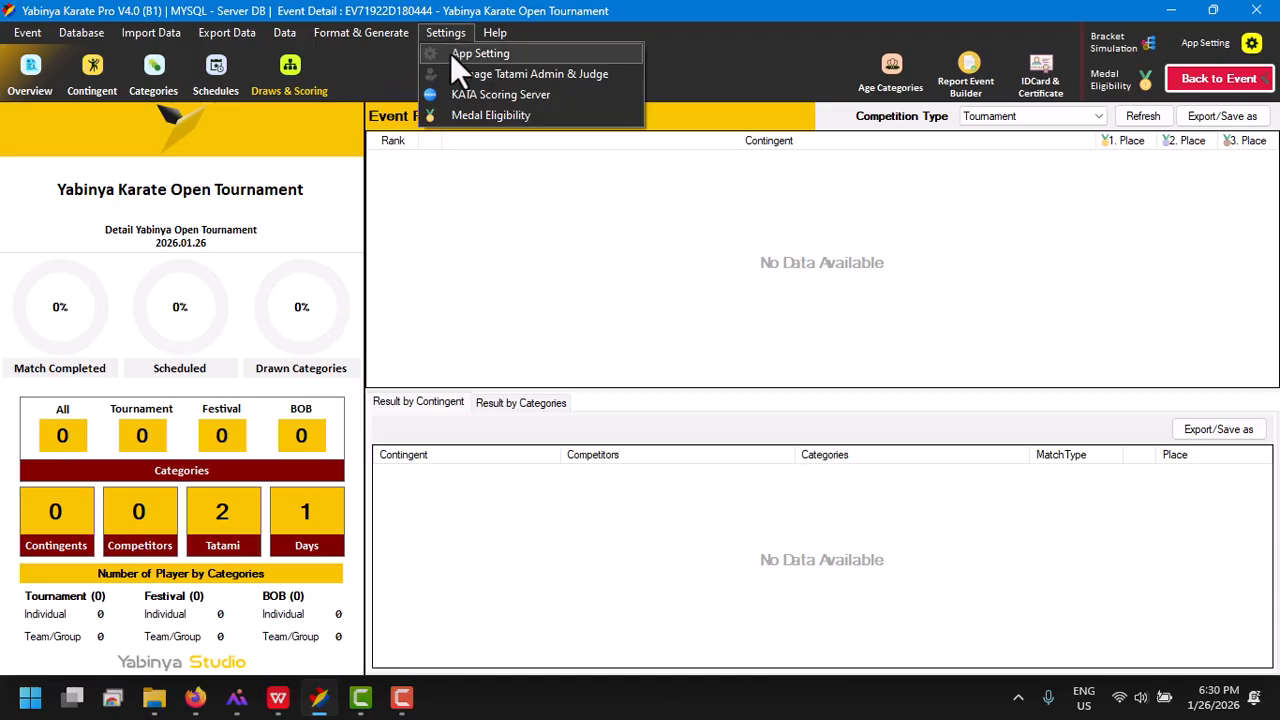
left_click(452, 56)
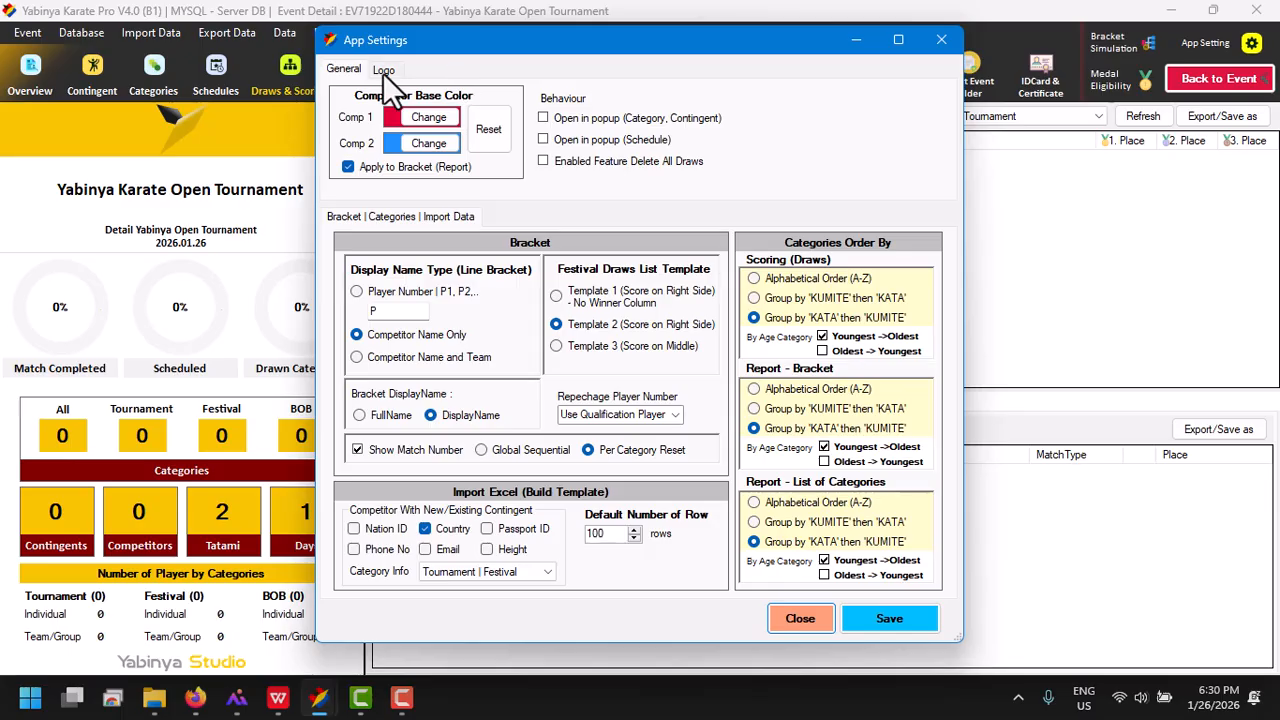
left_click(384, 70)
left_click(367, 125)
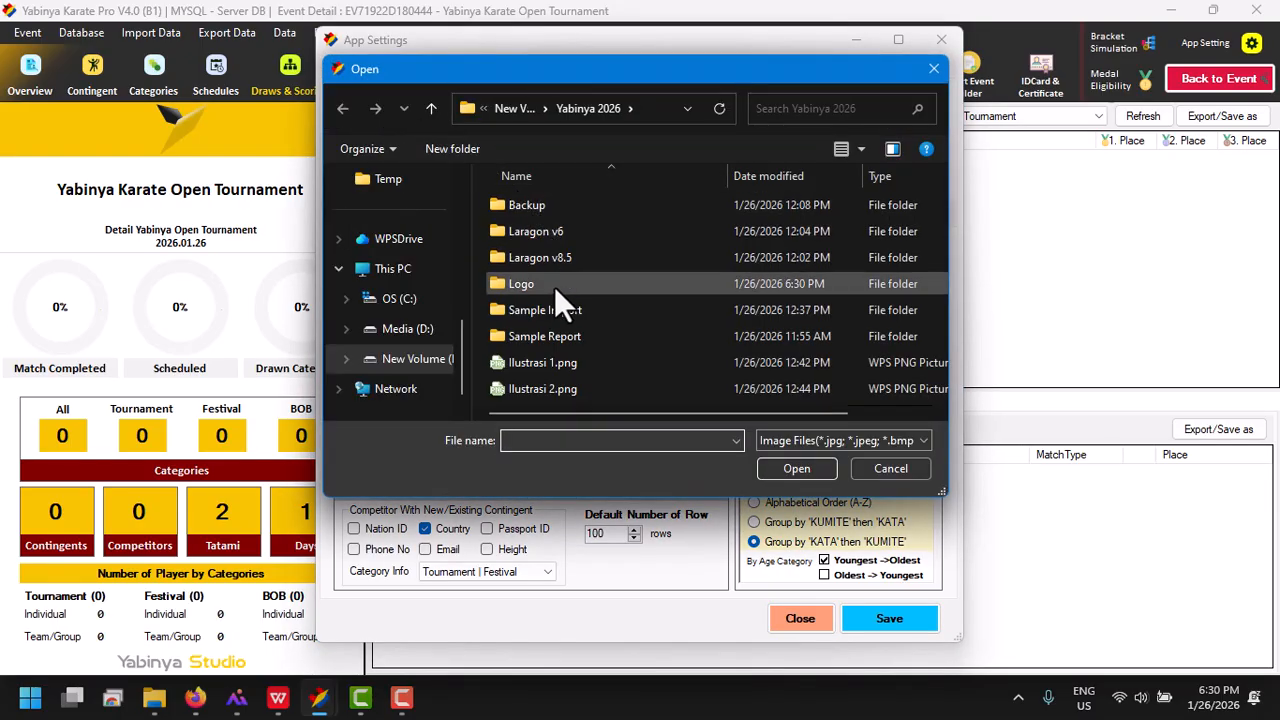
double_click(554, 286)
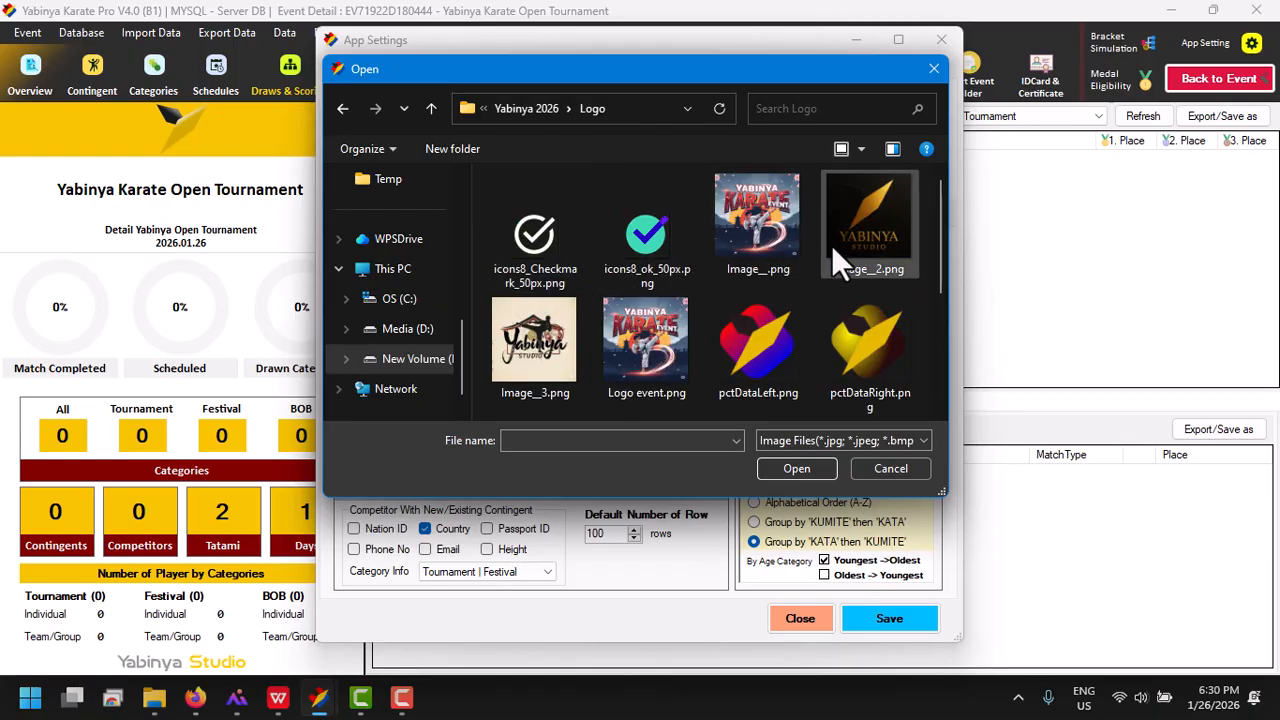
double_click(567, 334)
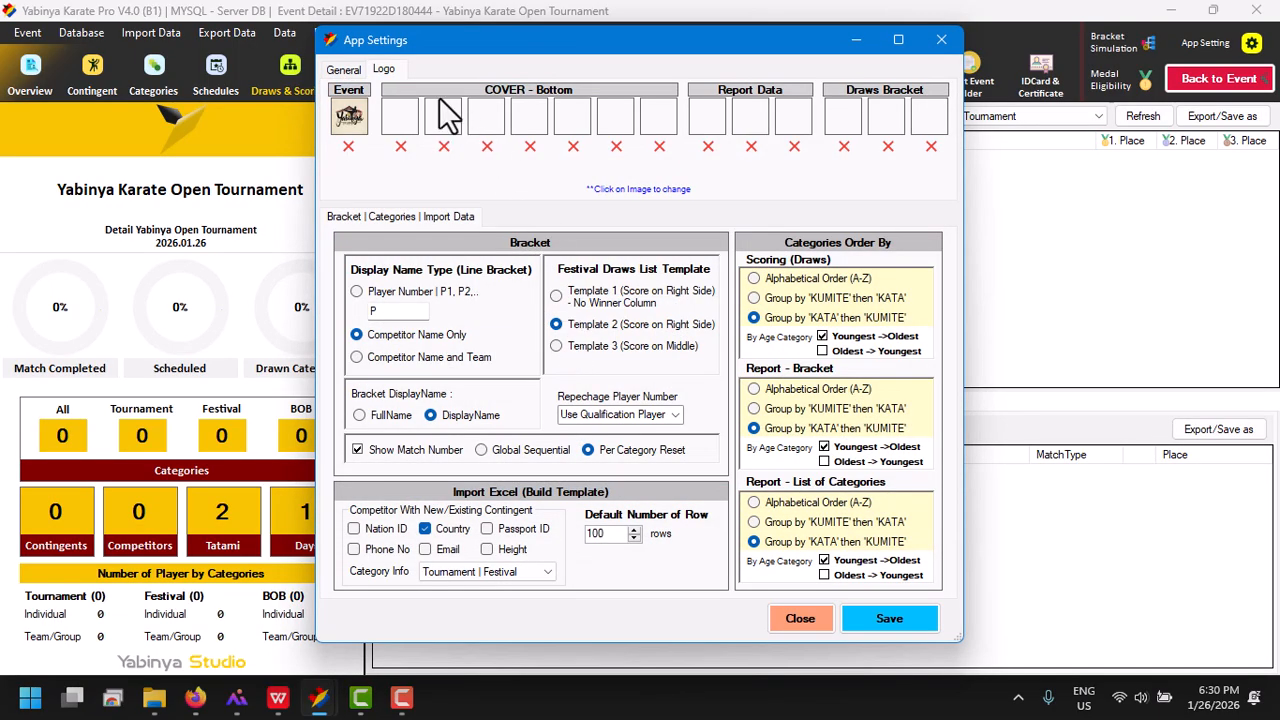
Set Image__2.png as the first bottom cover logo, and Image__2.png and pctDataRight.png as the first two report data logos
left_click(437, 116)
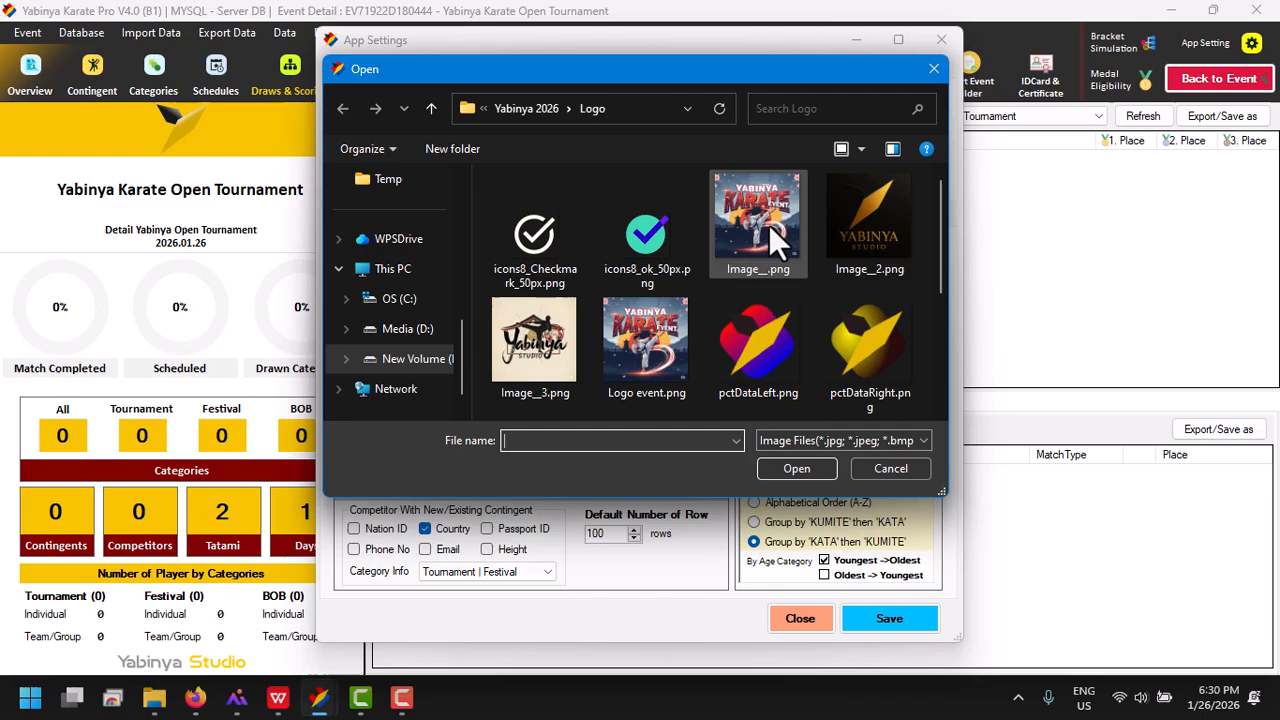
double_click(889, 243)
double_click(874, 234)
left_click(760, 128)
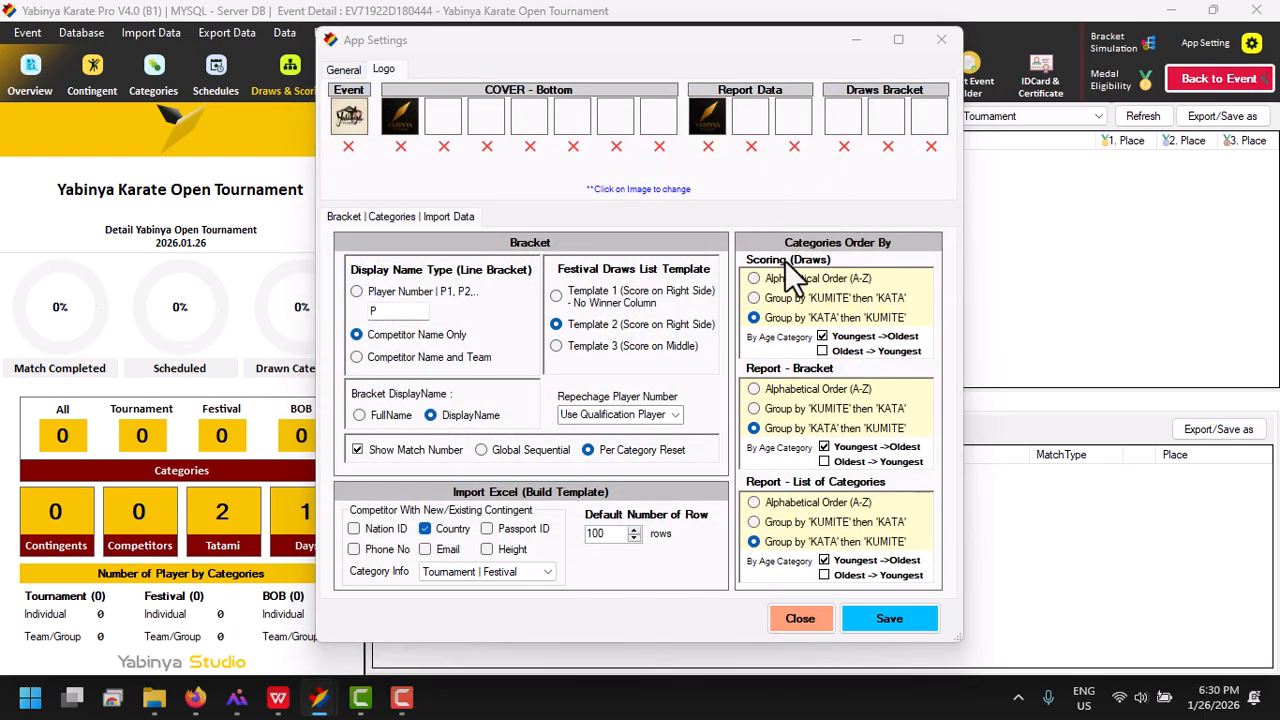
double_click(863, 344)
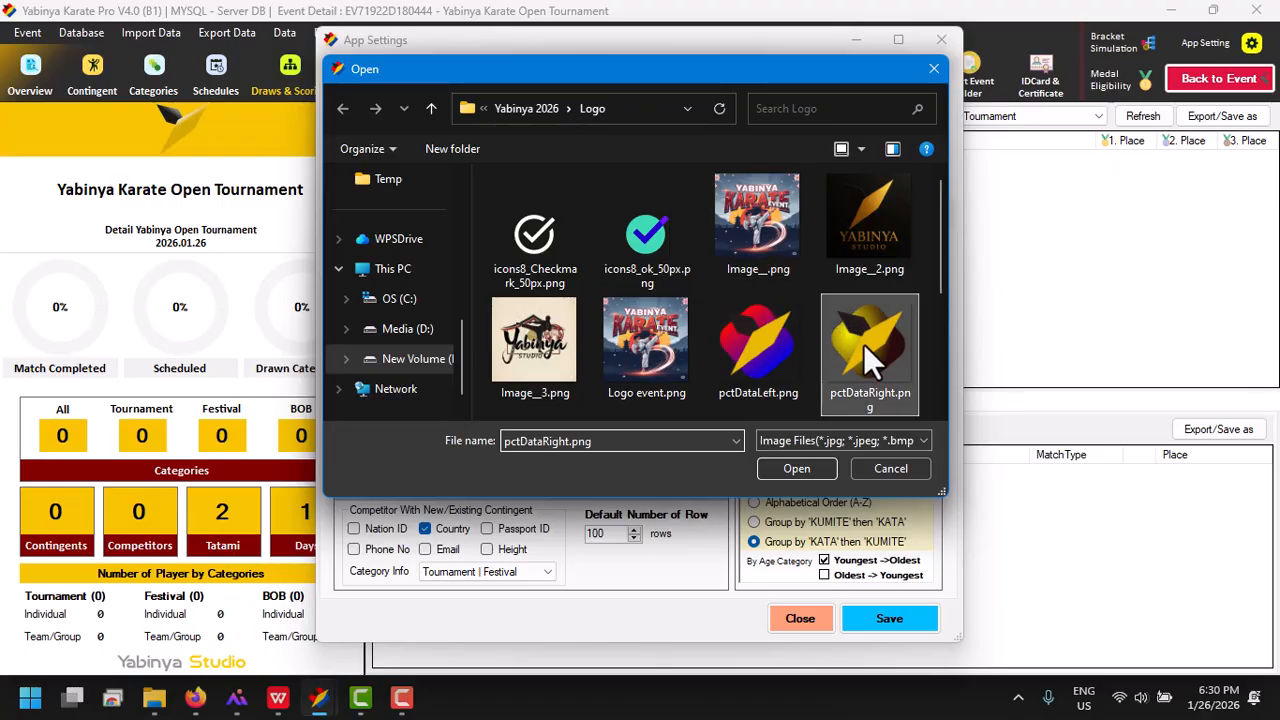
Set Image__2.png and pctDataRight.png as the first two draws bracket logos, and save and close the app settings
left_click(851, 120)
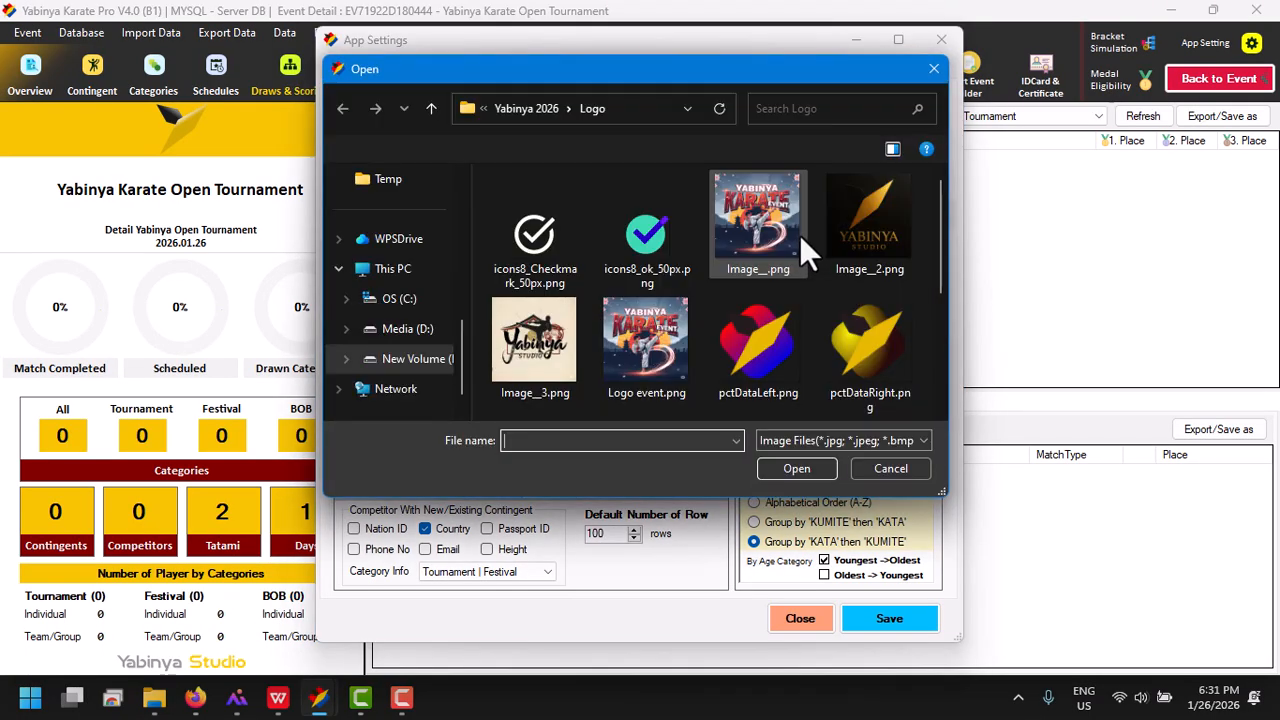
double_click(896, 228)
left_click(897, 125)
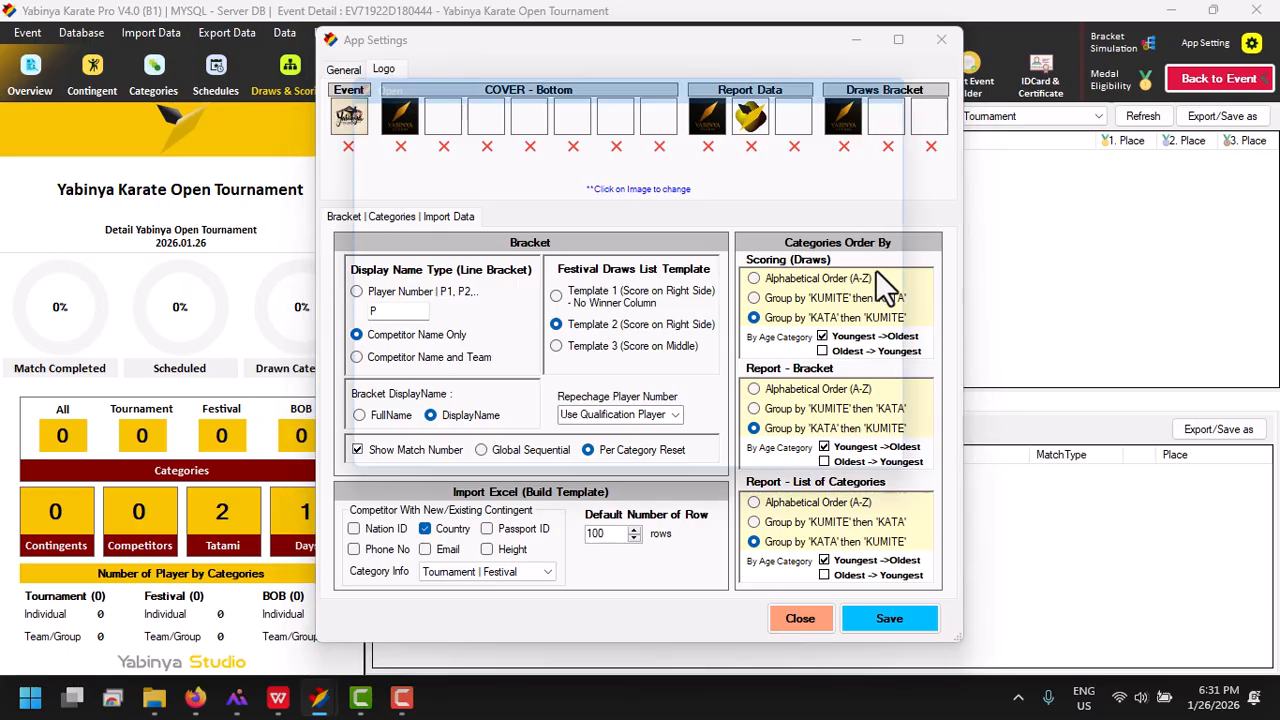
double_click(861, 335)
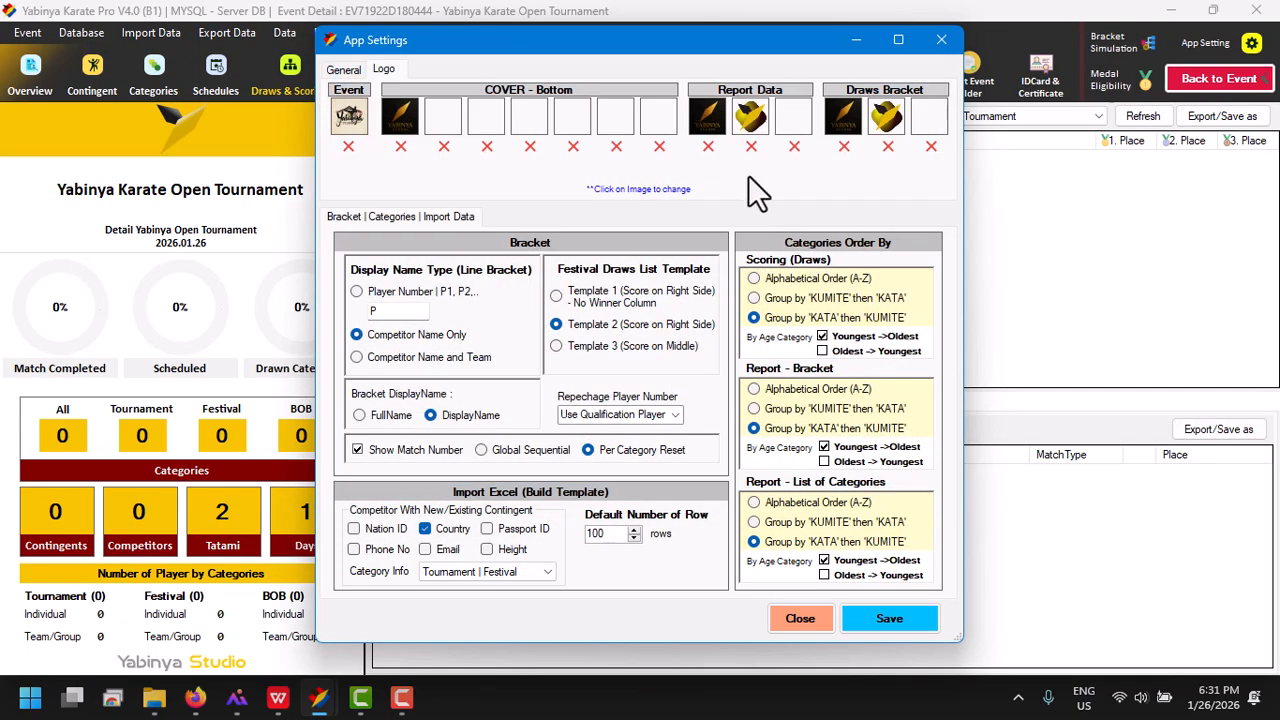
left_click(905, 620)
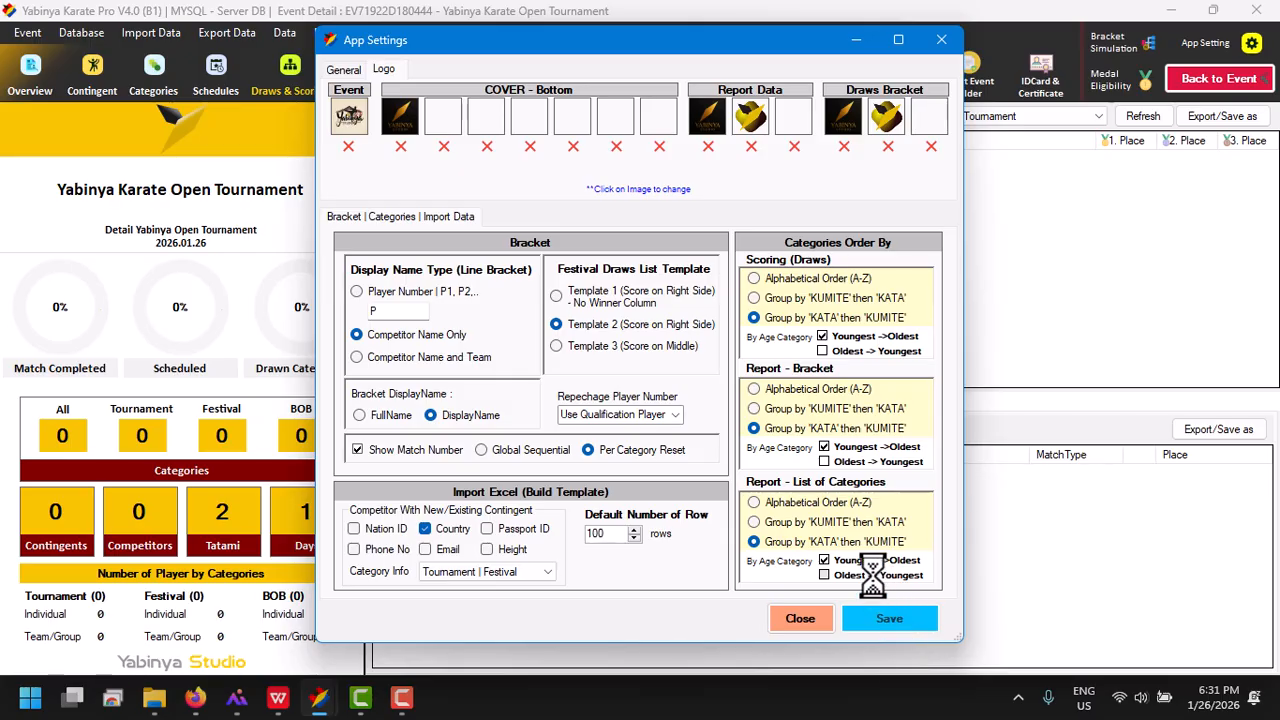
left_click(708, 416)
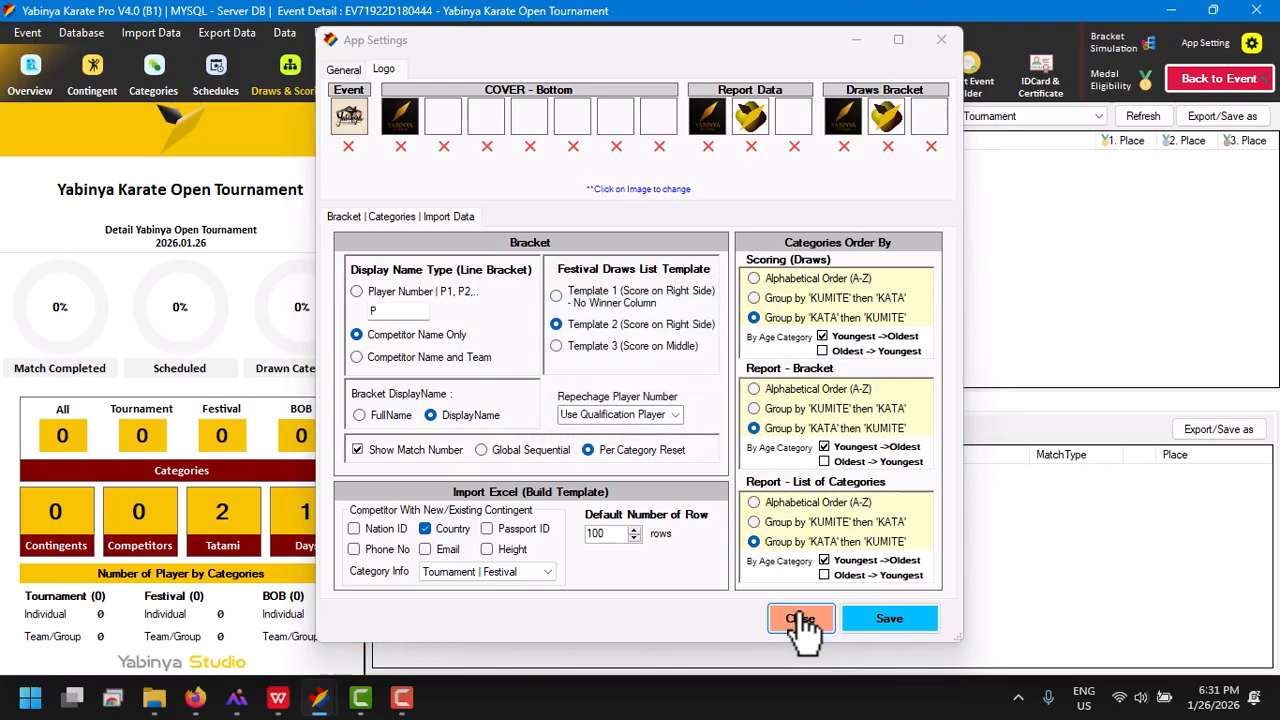
left_click(800, 620)
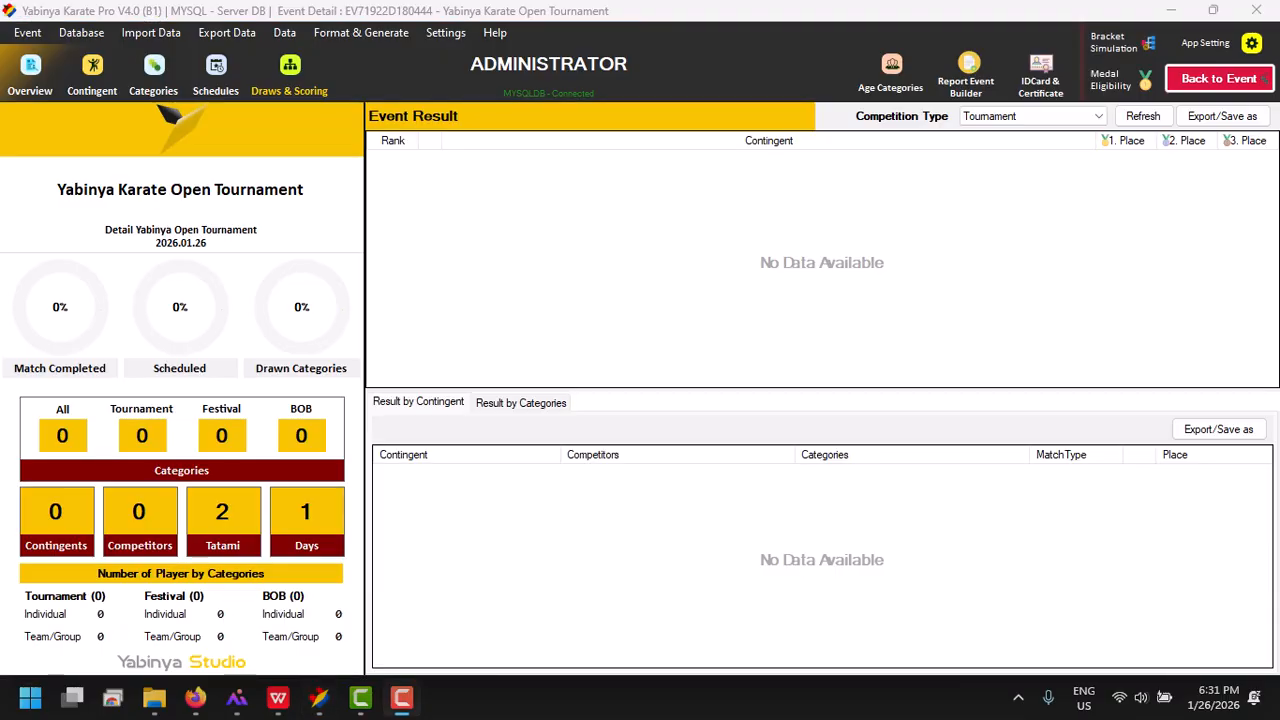